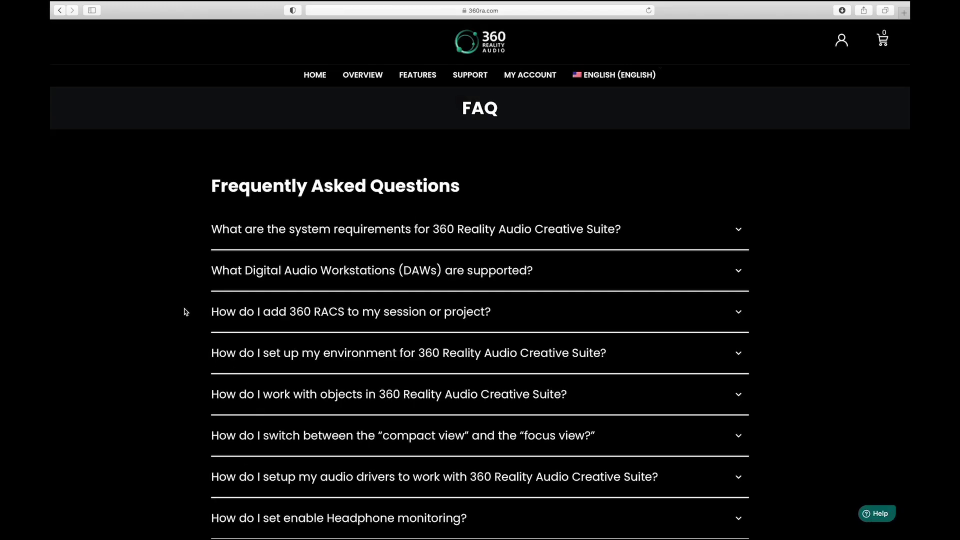
Check the FAQ's system requirements and supported DAWs, then download the macOS suite from My Account's Downloads
scroll(184, 307, down, 1)
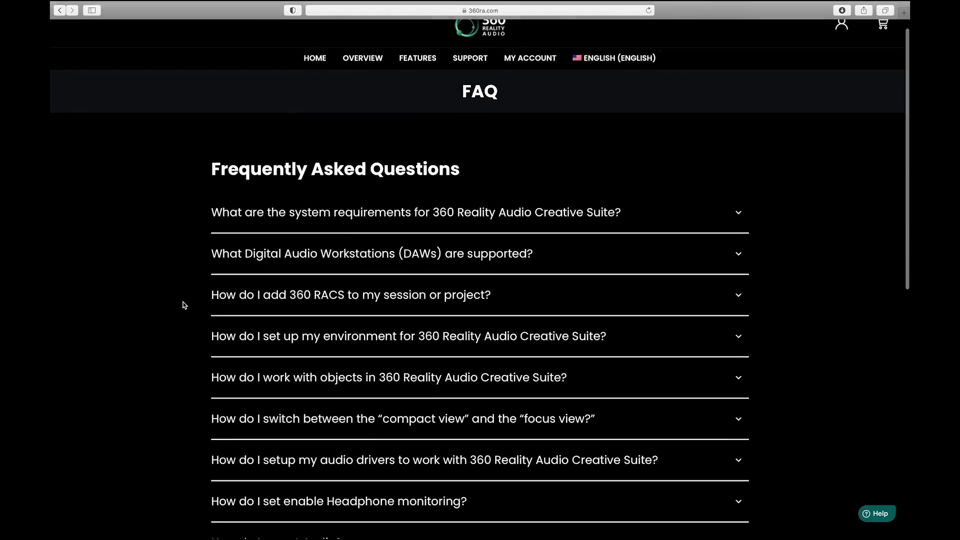
scroll(185, 305, down, 1)
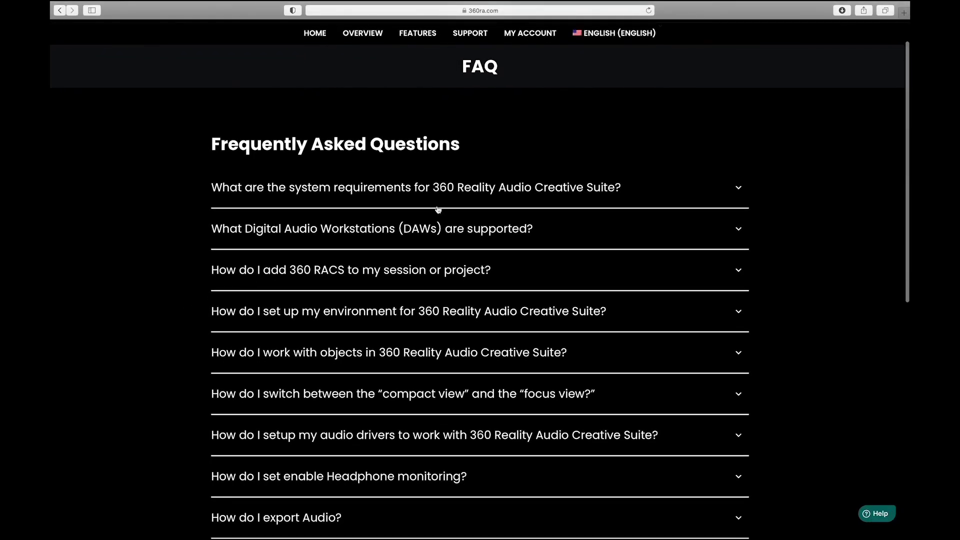
click(437, 191)
scroll(438, 195, down, 1)
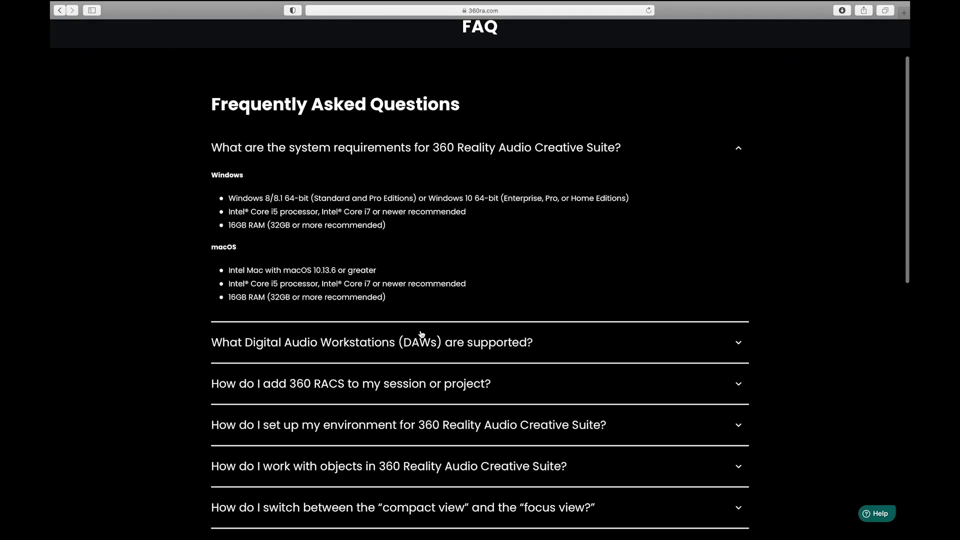
click(421, 339)
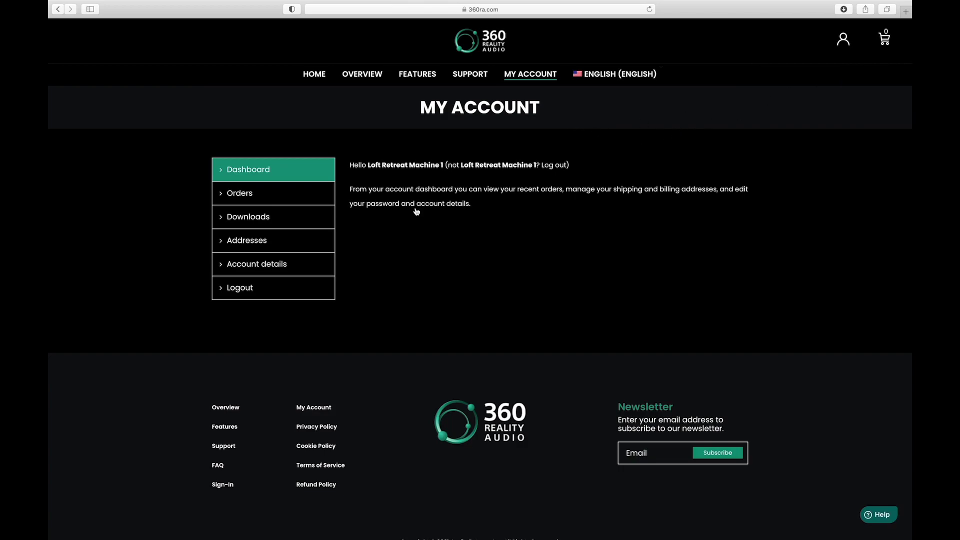
click(248, 217)
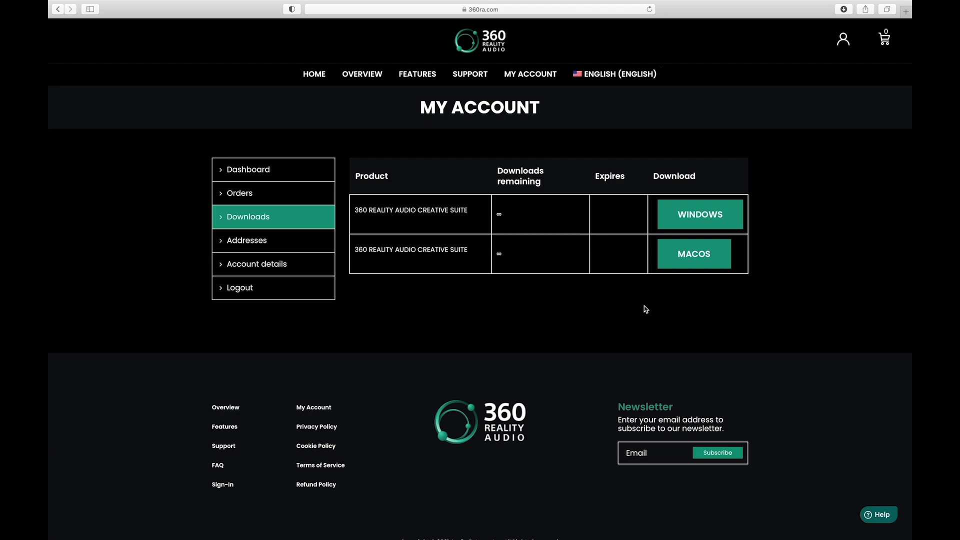
click(709, 262)
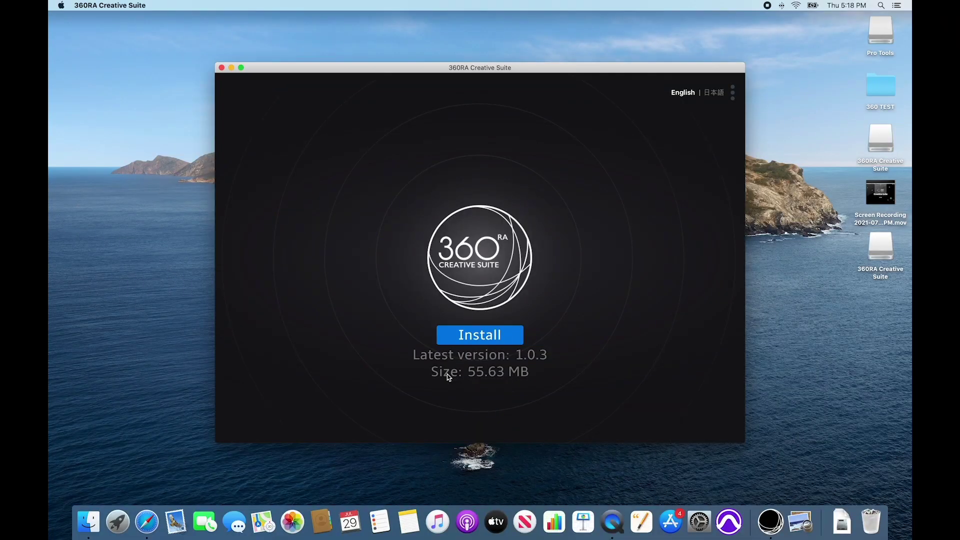
Install 360RA Creative Suite version 1.0.3 from the installer
click(475, 337)
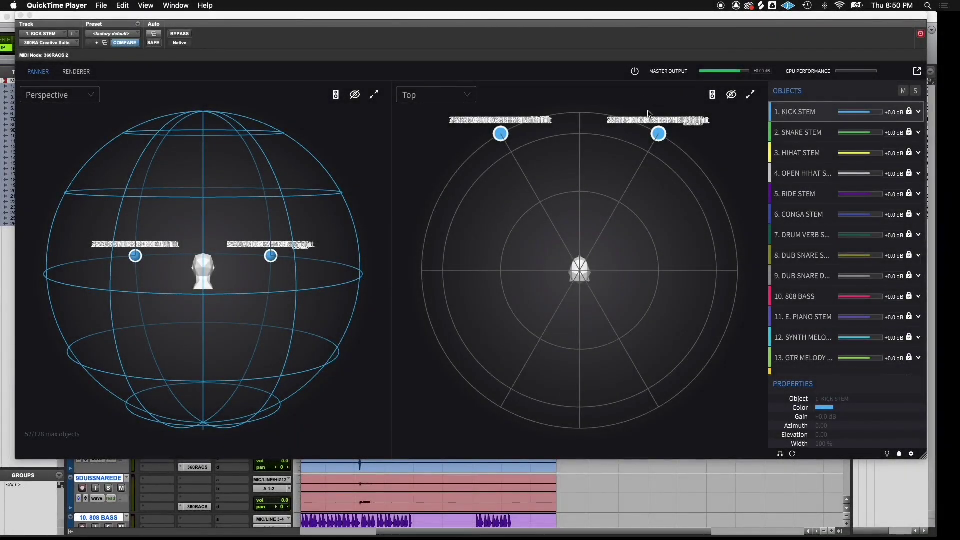
drag(573, 18, 572, 18)
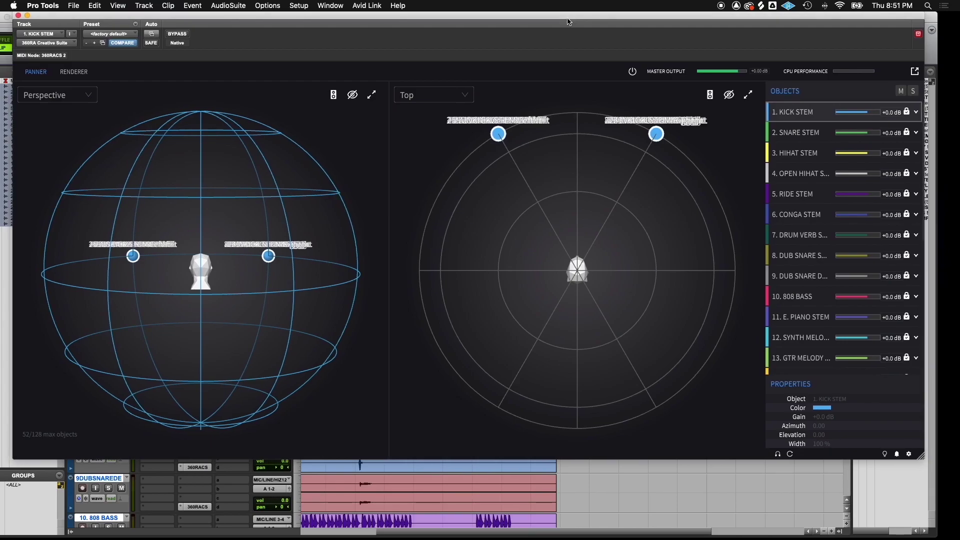
click(909, 454)
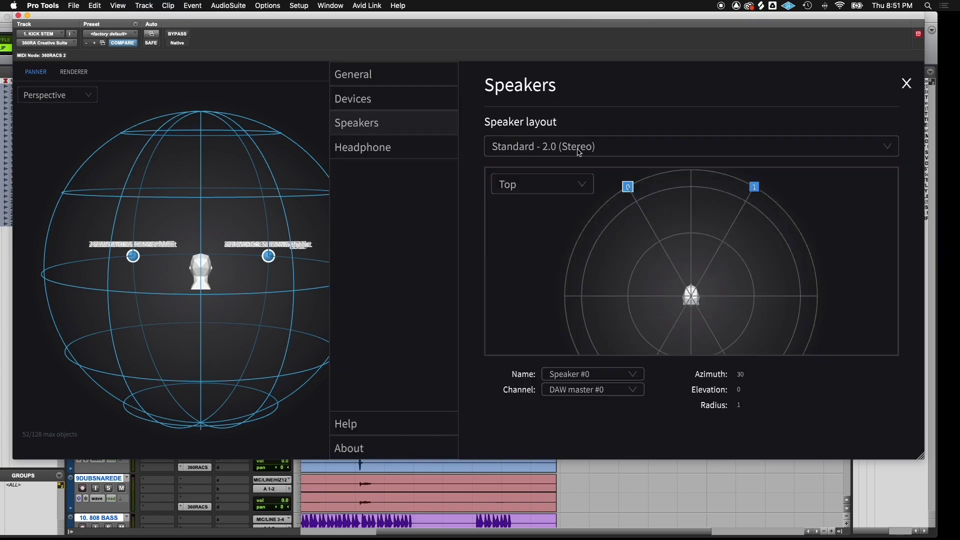
click(553, 146)
scroll(555, 211, down, 3)
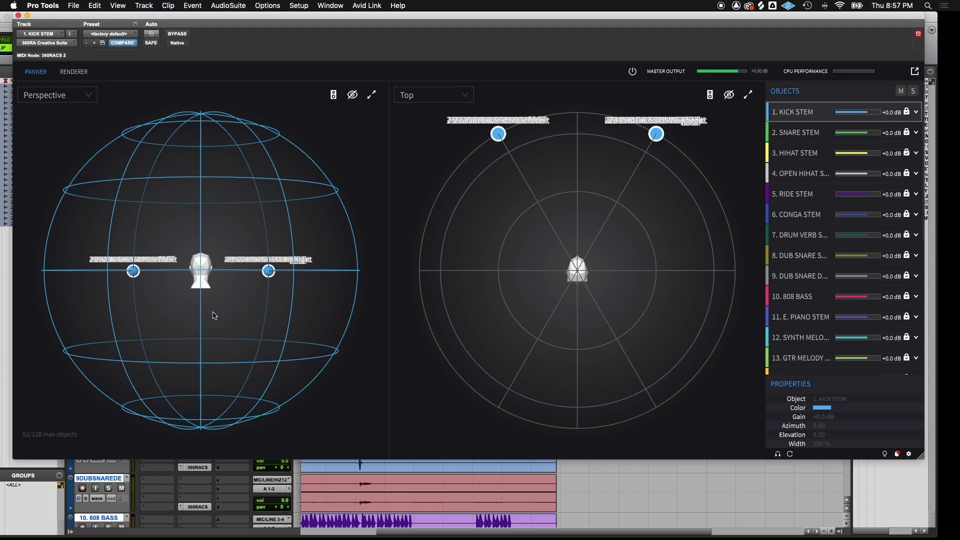
Turn on headphone monitoring and switch on the Master Output
click(778, 454)
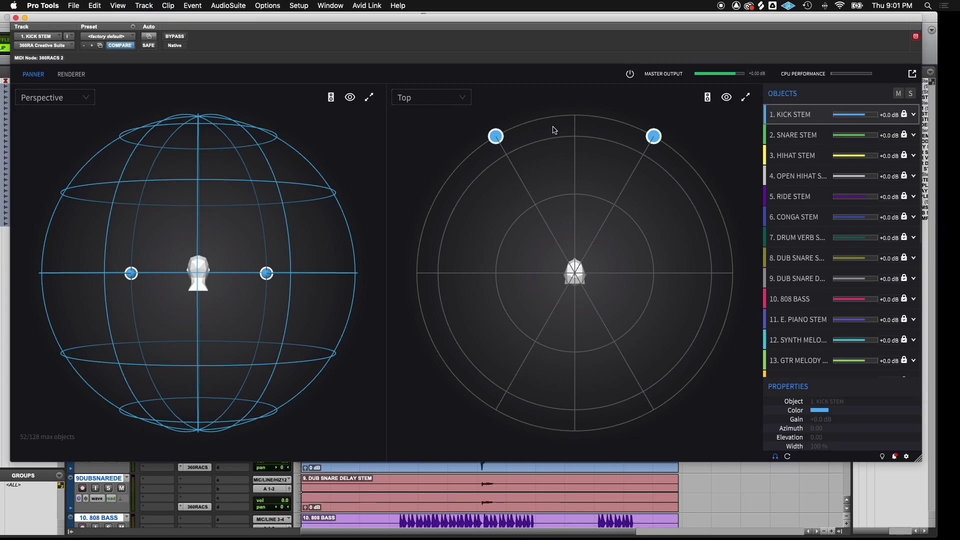
click(629, 78)
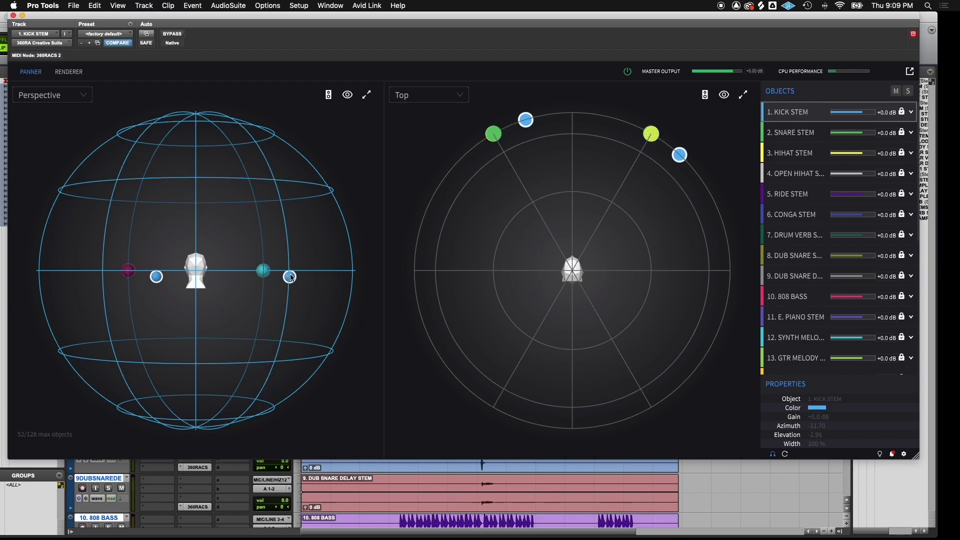
Swing the kick pair around the sphere, move the snare's Right object outward, and mirror the relocked snare pair
drag(293, 249, 257, 277)
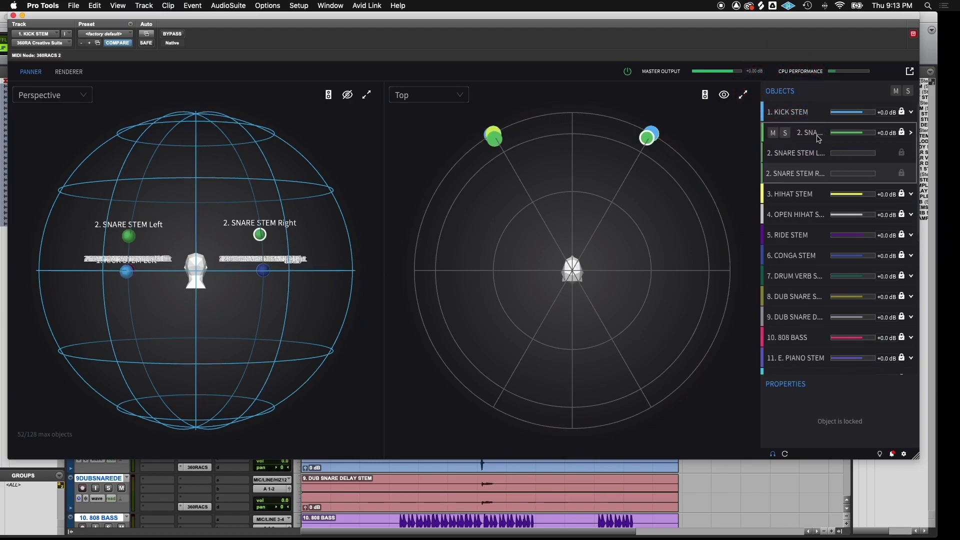
click(901, 134)
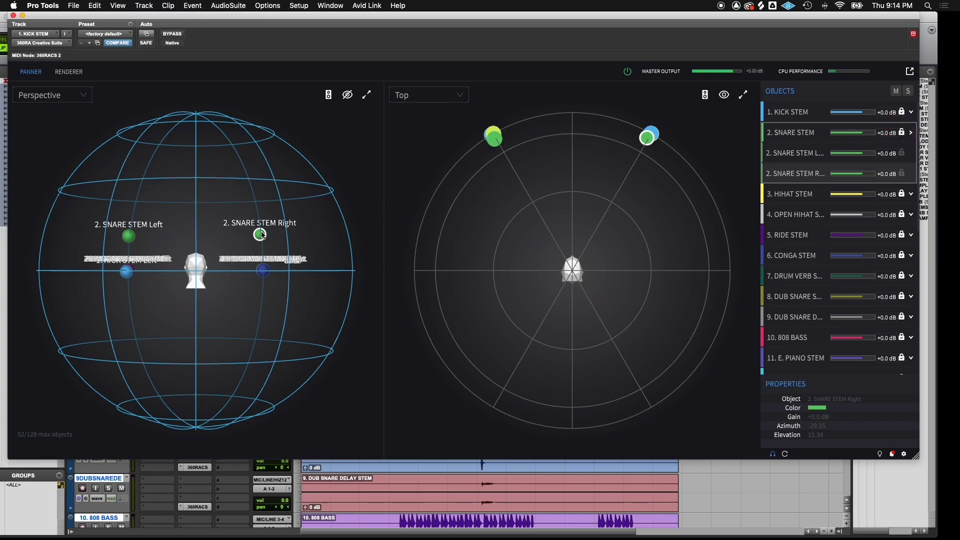
mouse_move(260, 235)
mouse_down()
mouse_move(323, 233)
mouse_move(264, 236)
mouse_up()
click(901, 133)
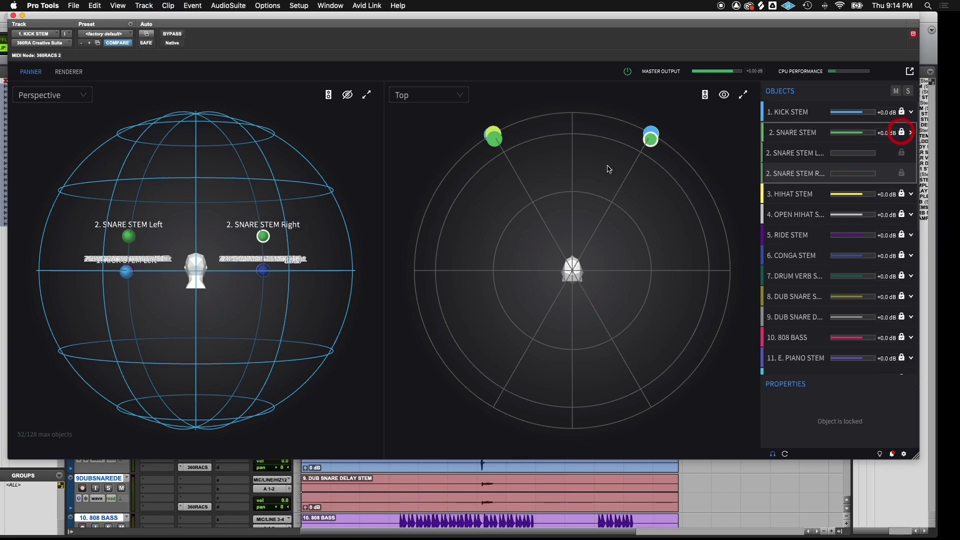
drag(264, 236, 71, 229)
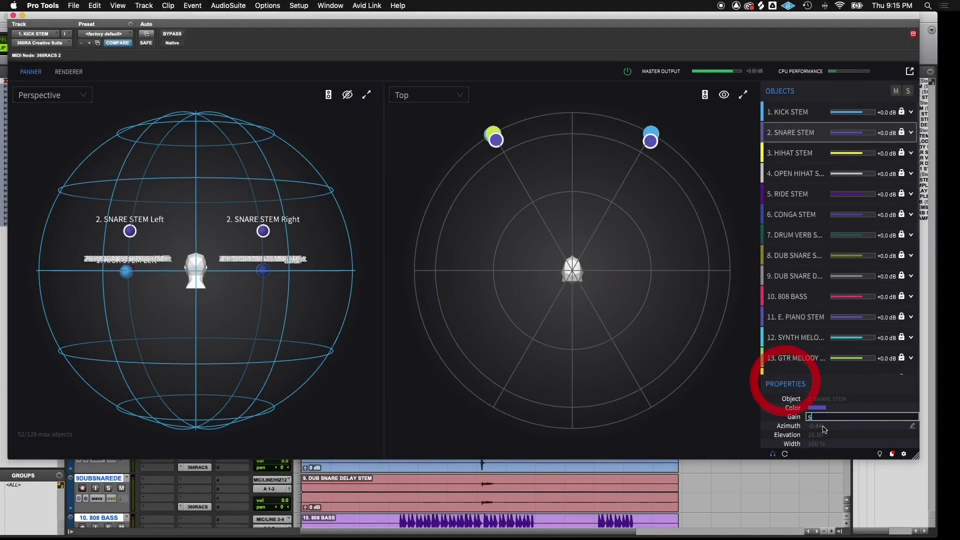
Set the SNARE STEM gain to 0 dB, colour it green, and step through azimuth, elevation and width
click(820, 417)
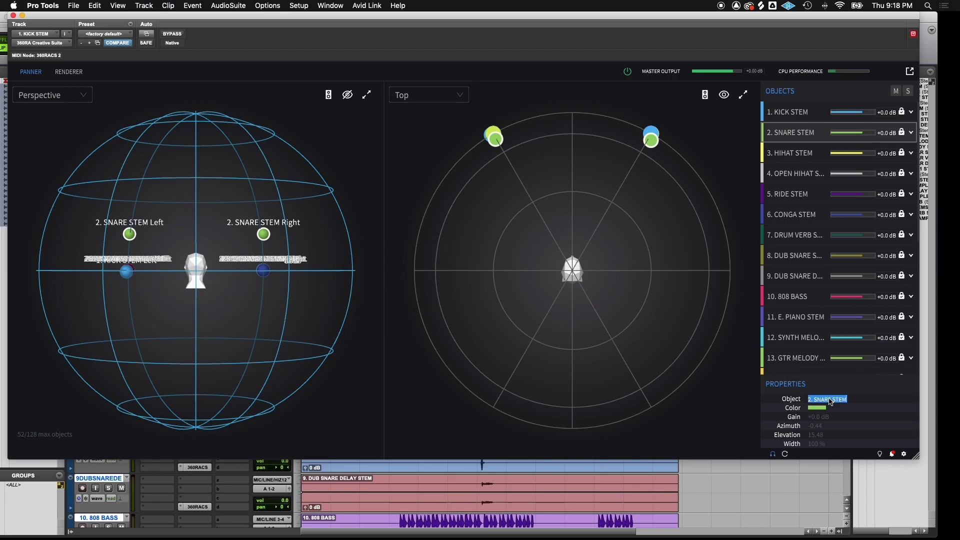
click(829, 408)
click(836, 418)
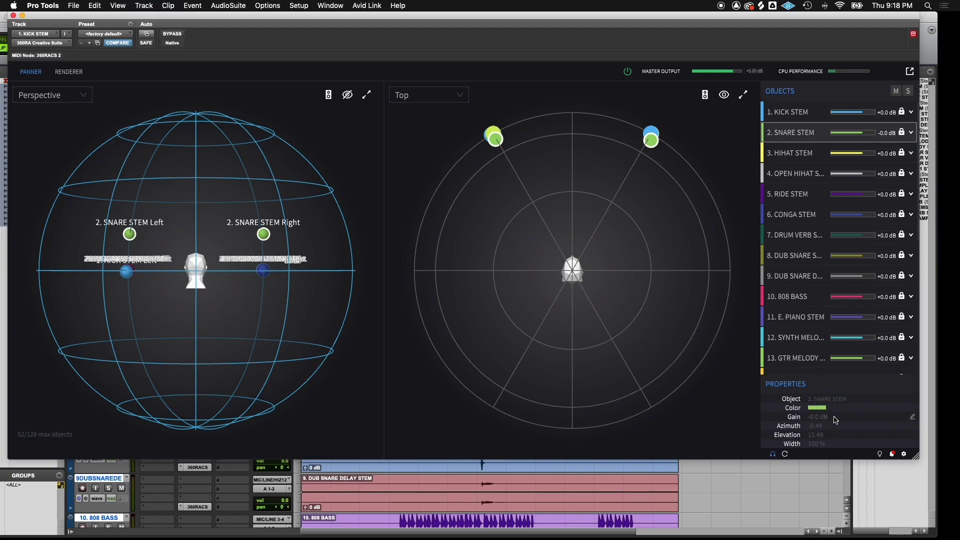
click(827, 426)
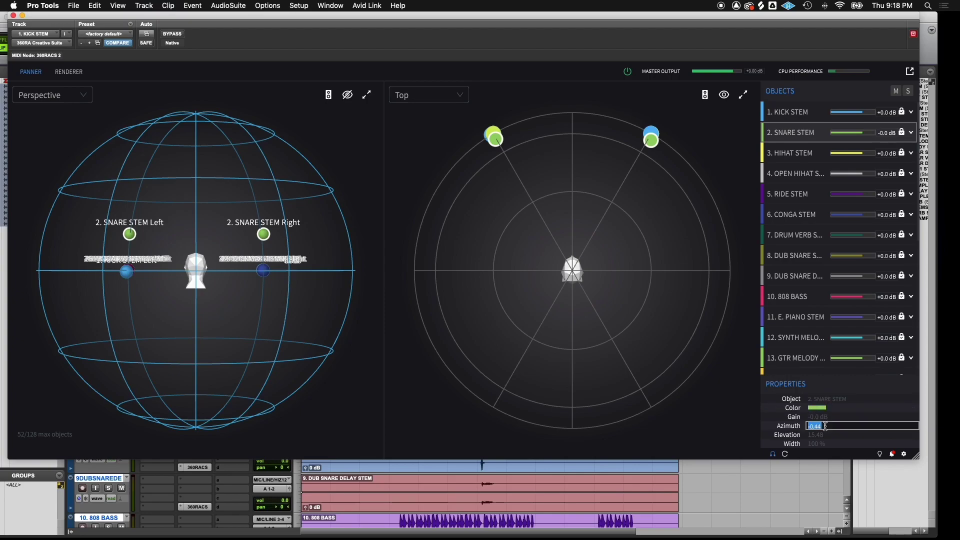
click(824, 435)
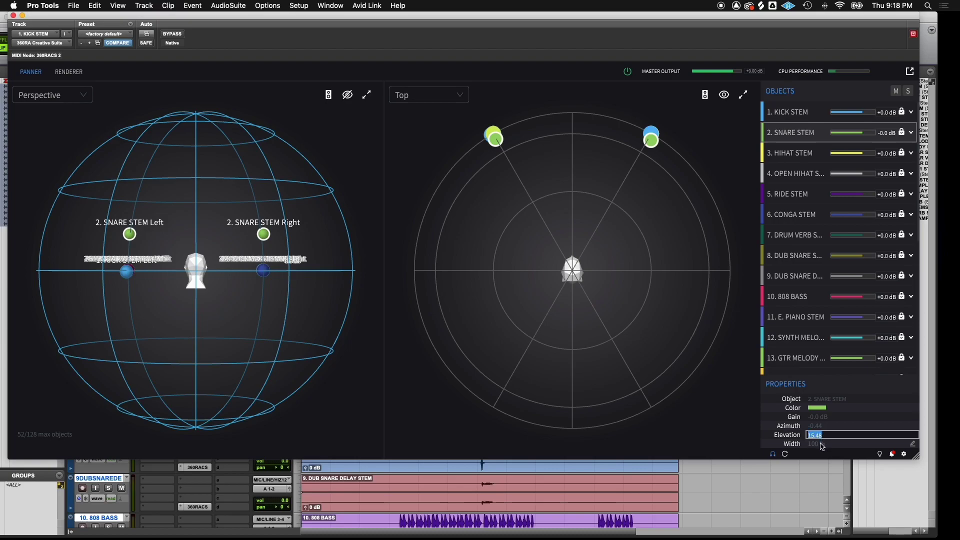
click(820, 443)
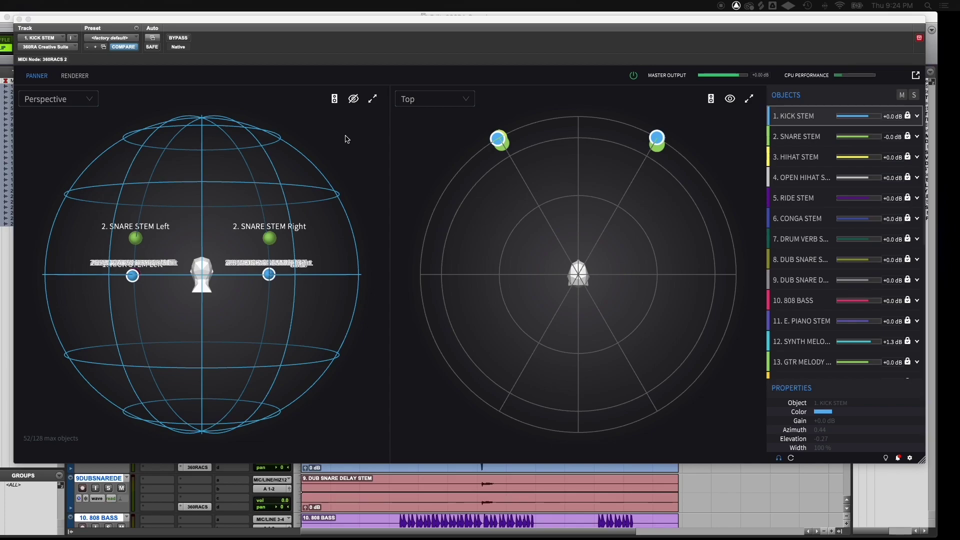
Keep the sphere in Perspective view and orbit it to see it from another angle
click(65, 100)
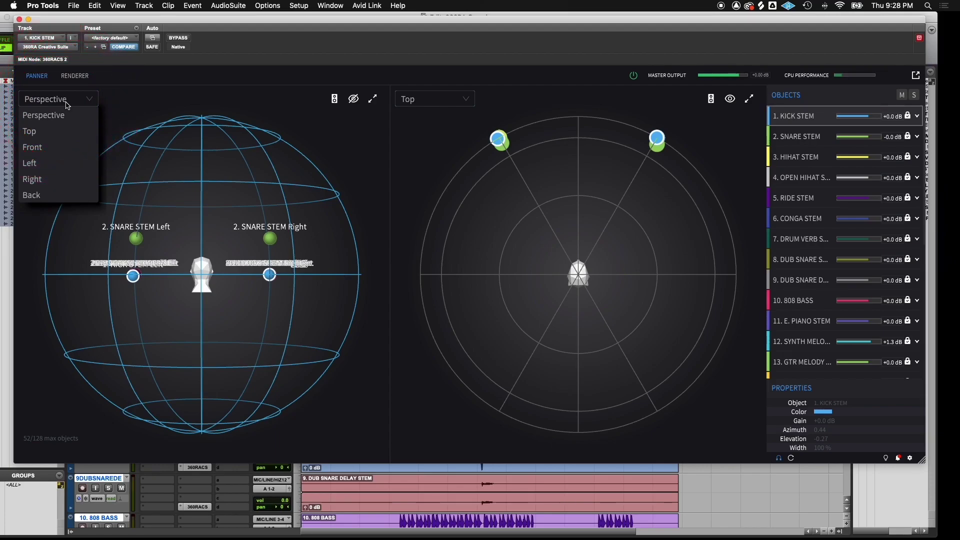
click(64, 114)
drag(58, 227, 251, 231)
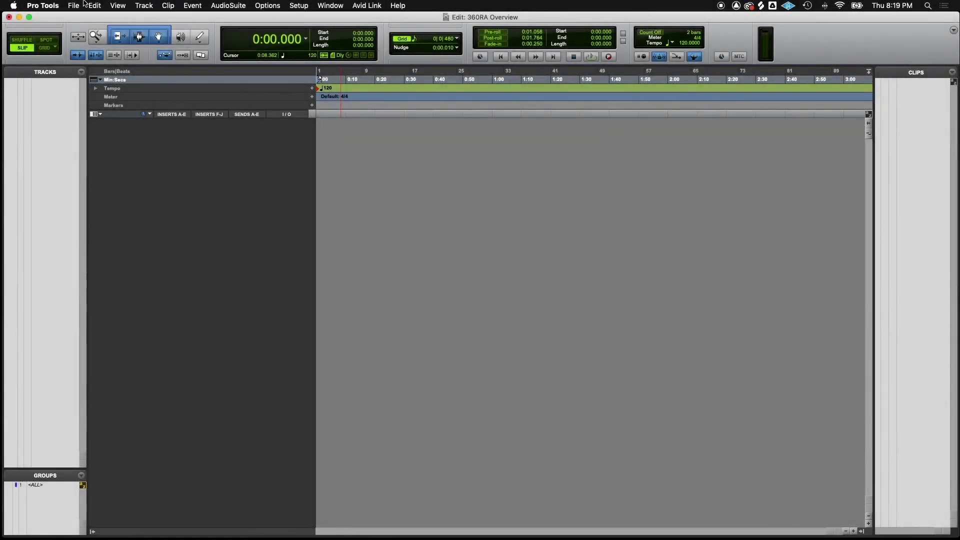
Import all 26 stems, from 1. KICK STEM to the last, as audio tracks
click(81, 5)
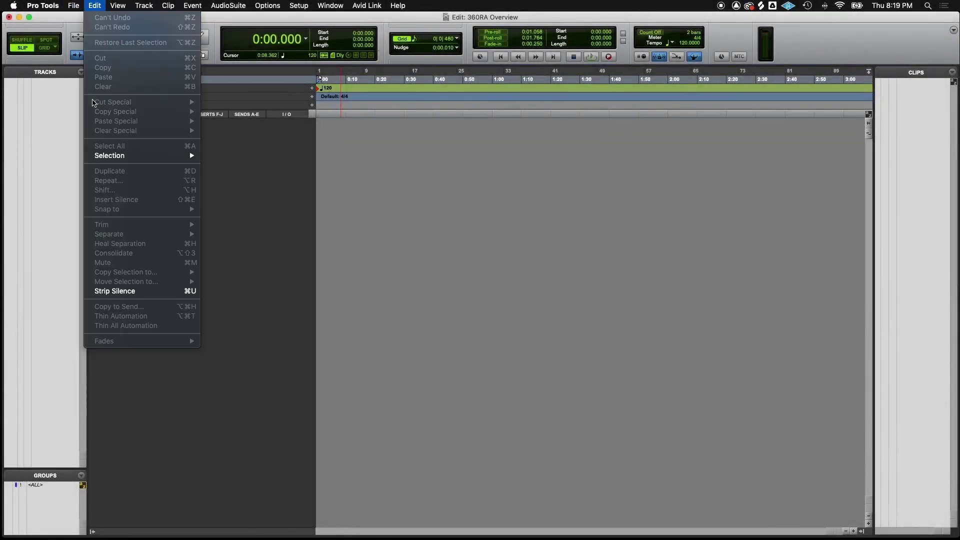
mouse_move(150, 161)
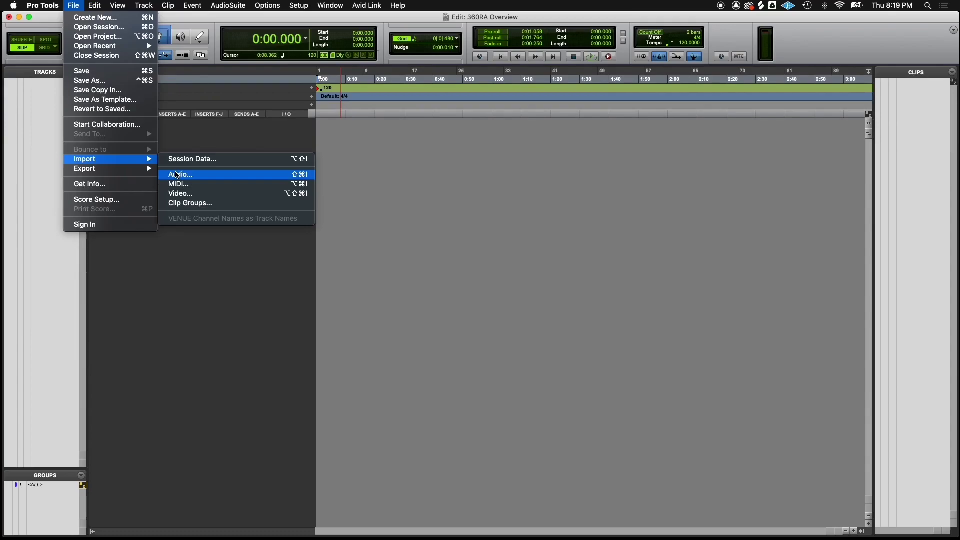
click(176, 175)
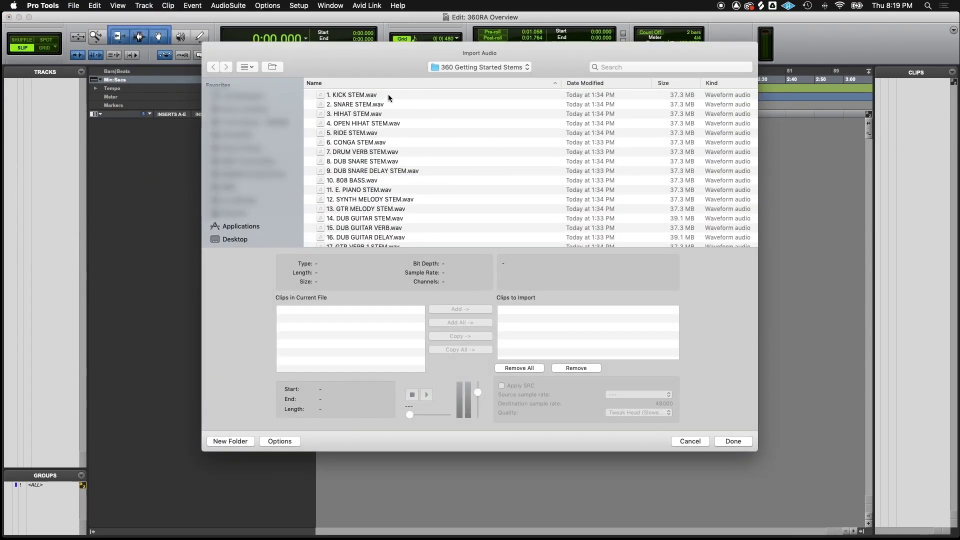
click(388, 94)
scroll(401, 160, down, 5)
shift+click(381, 242)
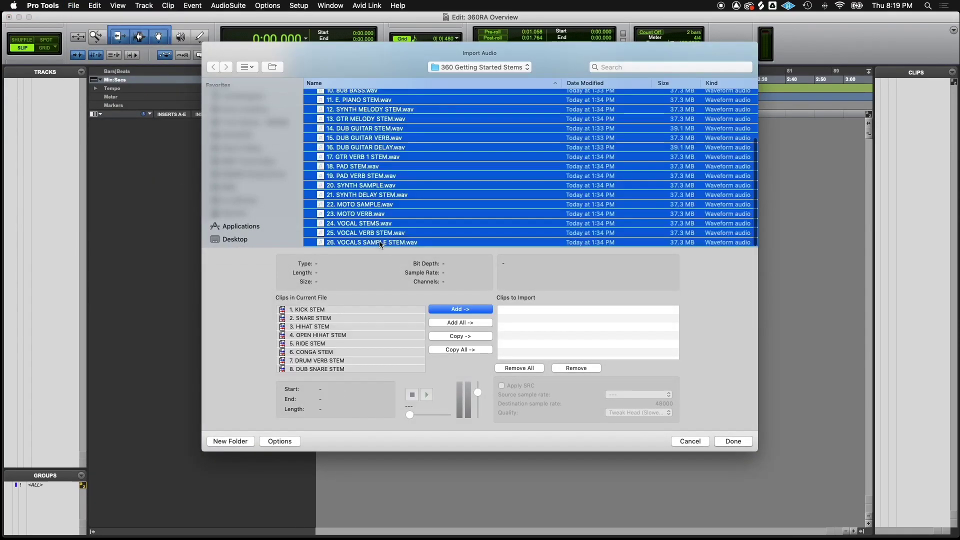
click(452, 308)
click(720, 442)
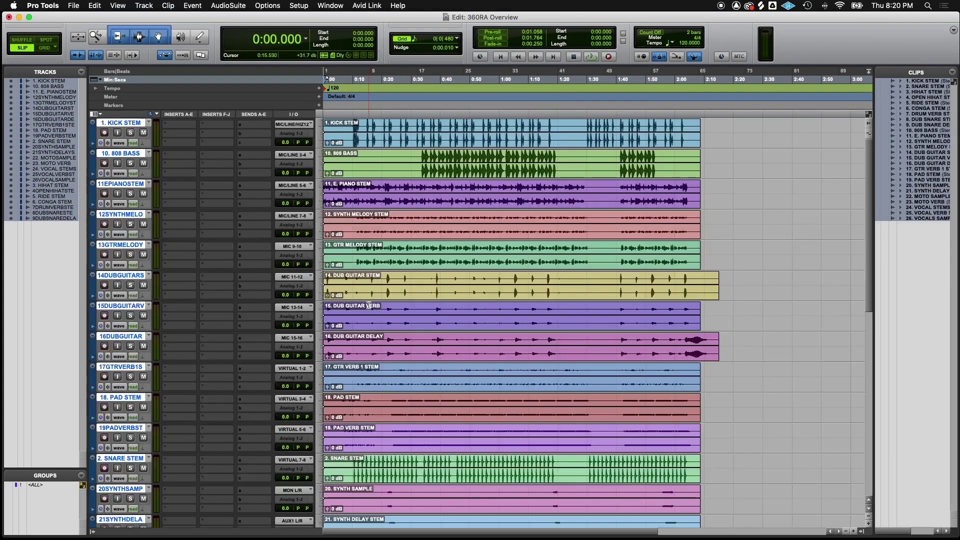
Clear the selection and move 2. SNARE STEM up under 1. KICK STEM in the Tracks list
click(401, 150)
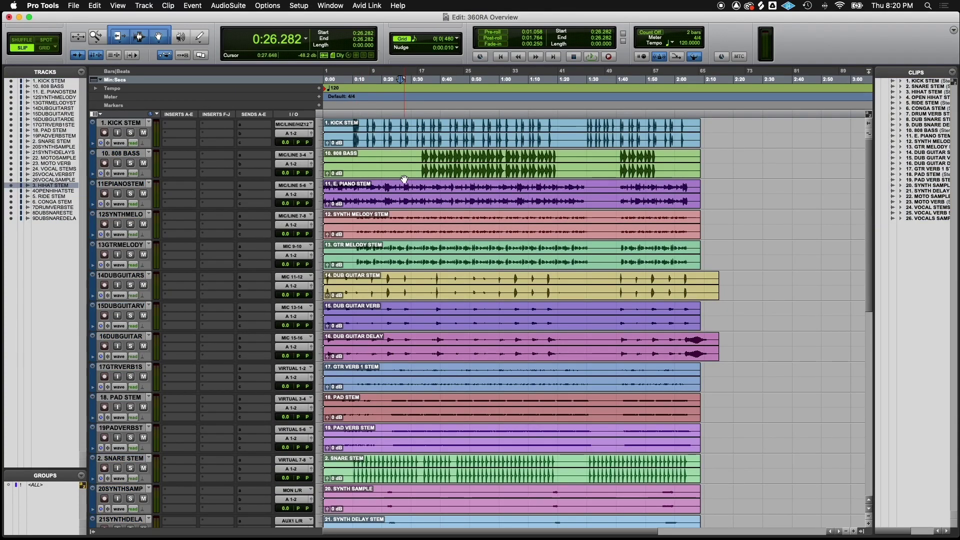
drag(120, 458, 142, 191)
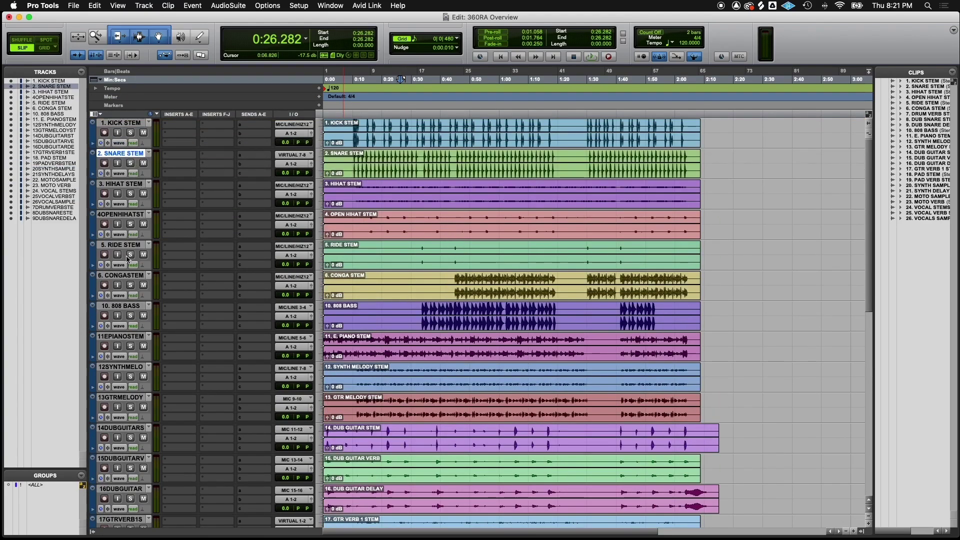
scroll(127, 259, down, 10)
scroll(127, 259, down, 2)
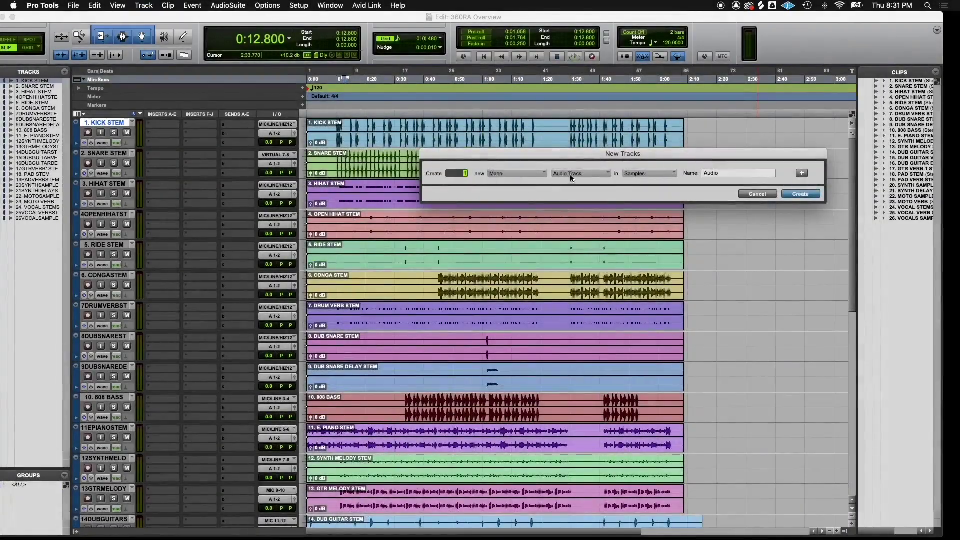
Create a new stereo Master Fader track
click(571, 178)
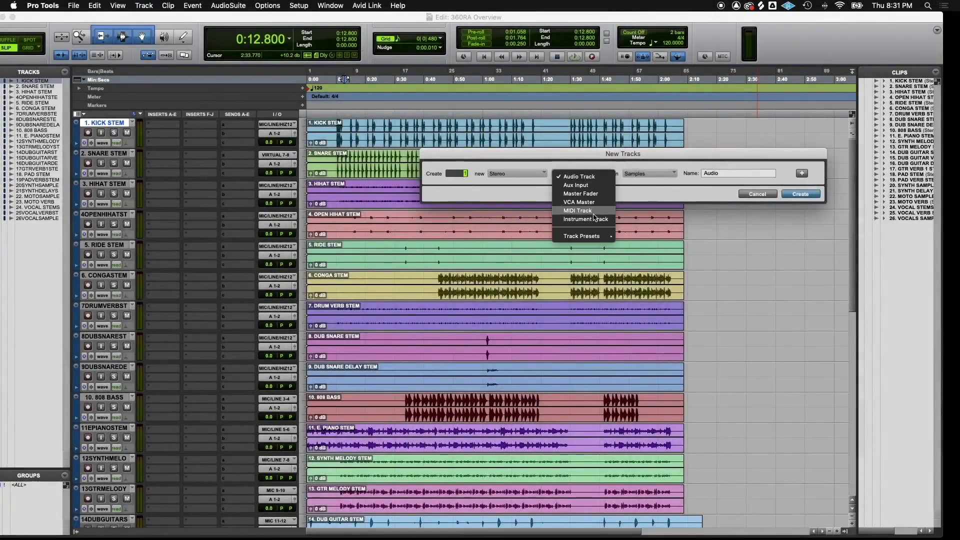
click(575, 193)
key(Return)
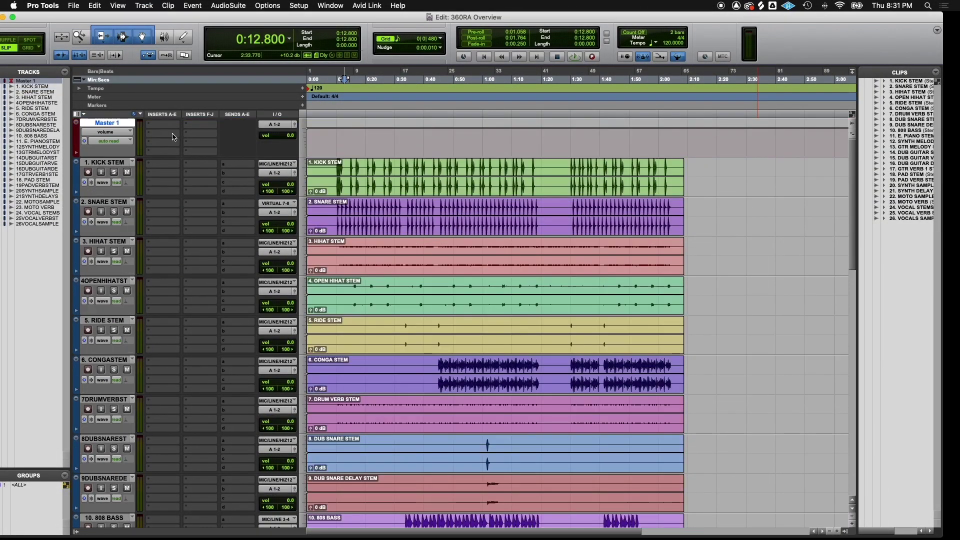
Search '360' on the master's insert and load 360RA Creative Suite
click(174, 136)
text(360RA Creative Suite (stereo)
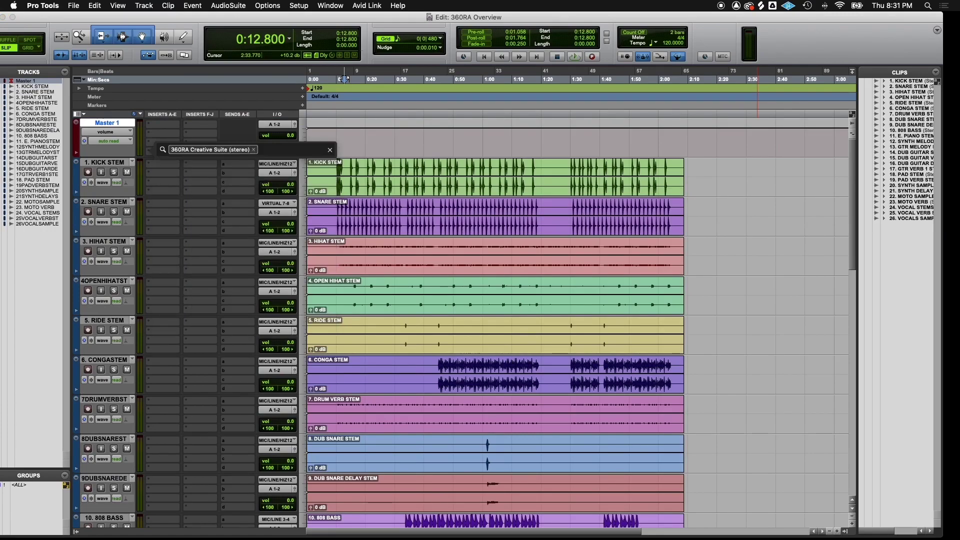
key(Return)
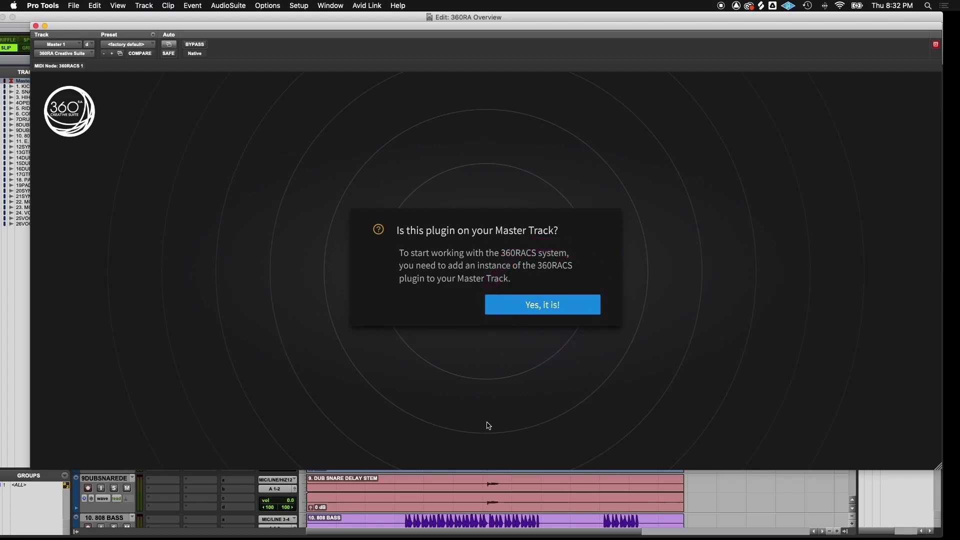
Confirm this instance is on the Master track, then add 360RA Creative Suite to every stem track
click(531, 310)
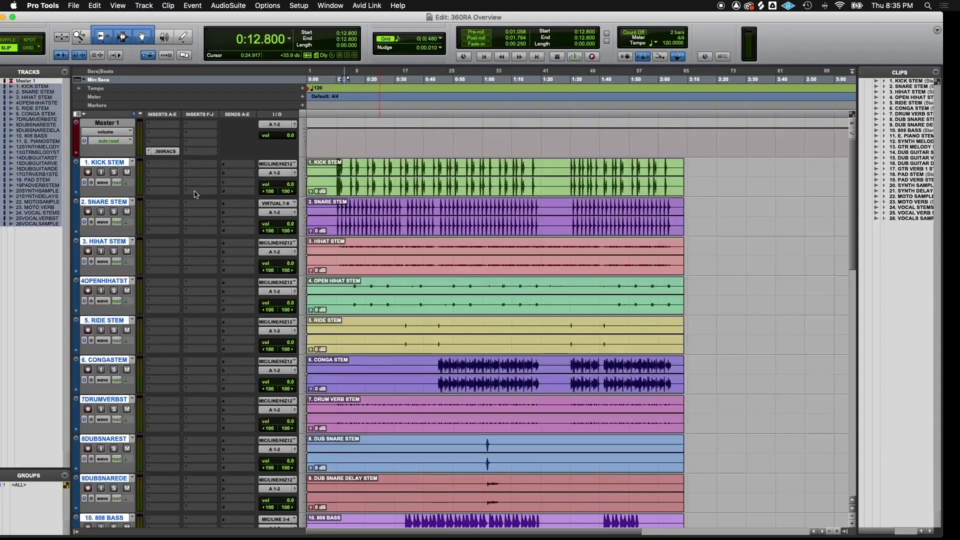
scroll(195, 195, down, 3)
scroll(193, 194, up, 3)
click(192, 194)
text(360)
key(Escape)
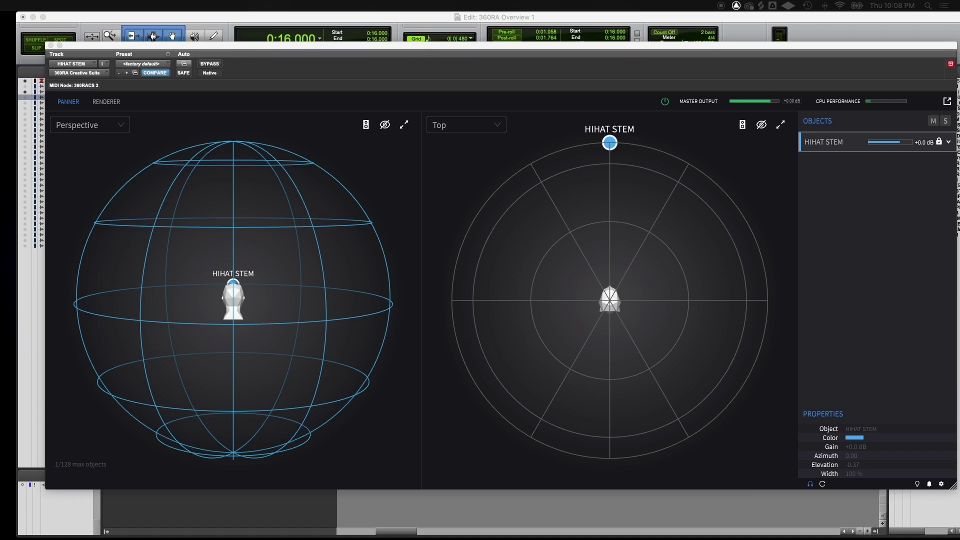
Play the session to watch the HIHAT STEM object move around the sphere
key(space)
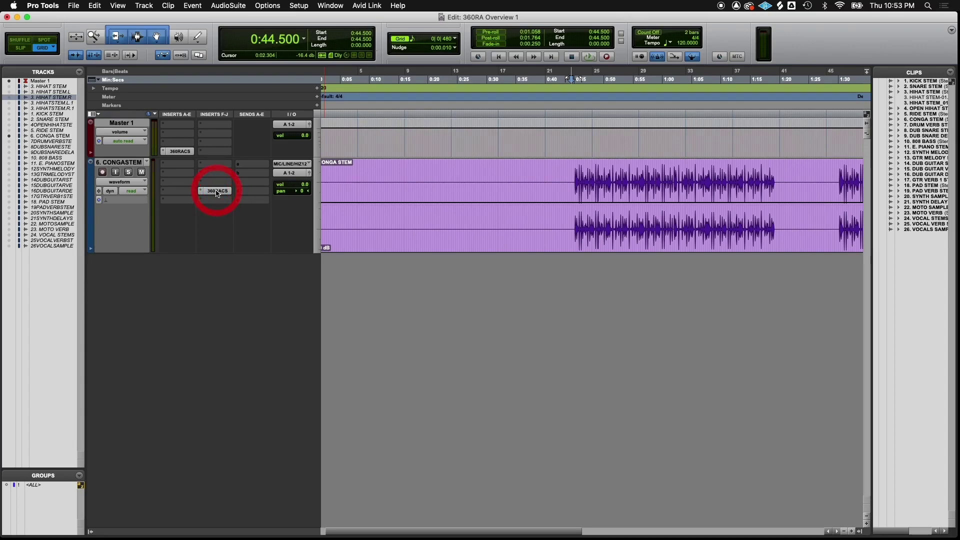
Open the 360RA panner from the 360RACS insert on the 6. CONGA STEM track
click(216, 191)
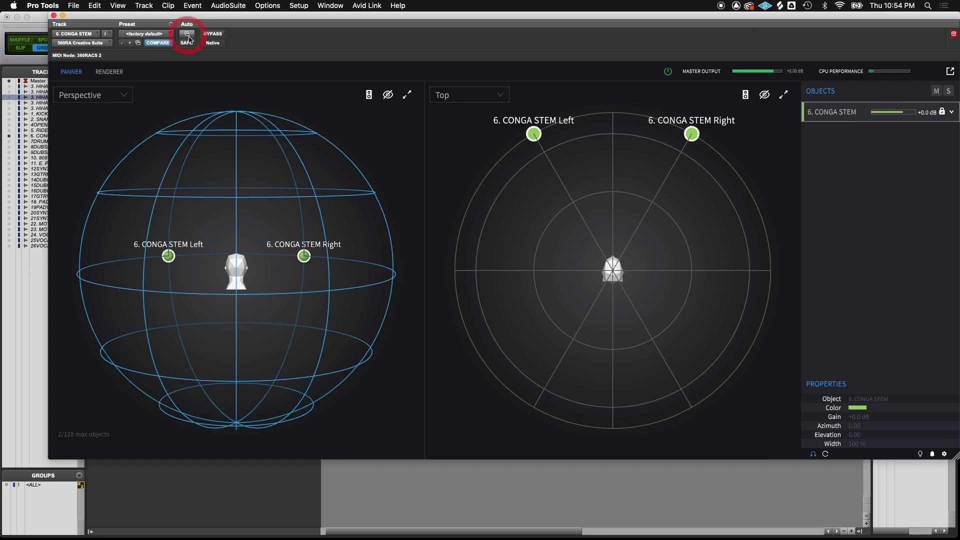
Add Track Azimuth and Track Elevation to the conga plugin's automatable parameters
click(189, 36)
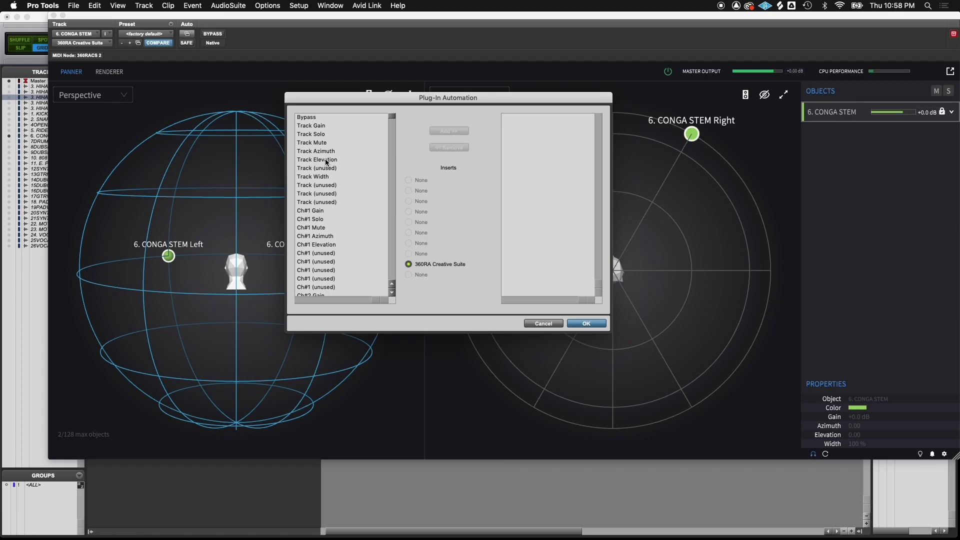
click(326, 160)
shift+click(326, 152)
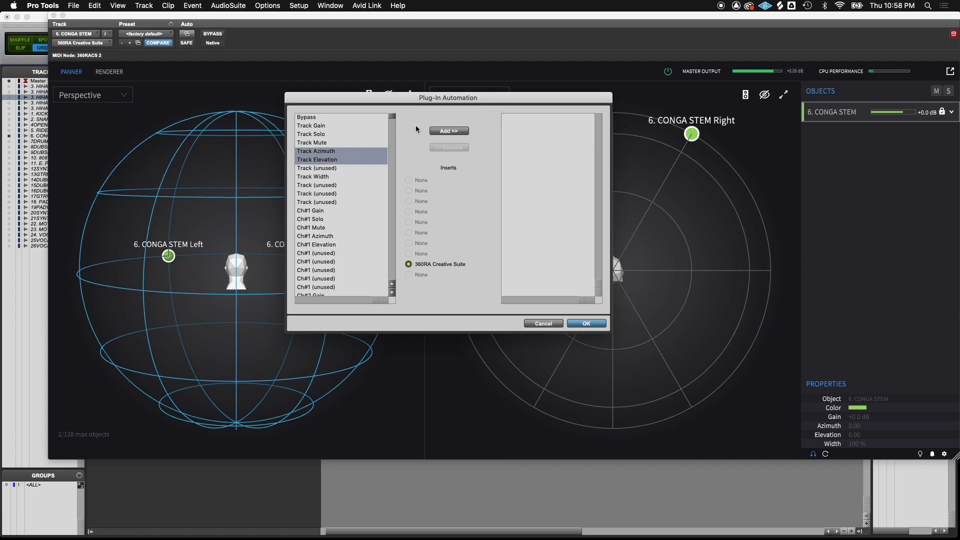
click(453, 130)
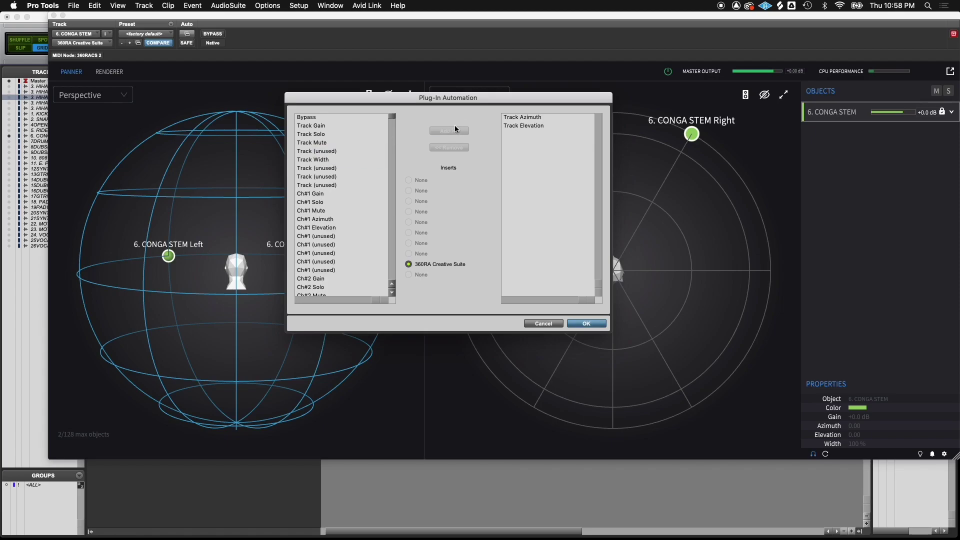
click(585, 324)
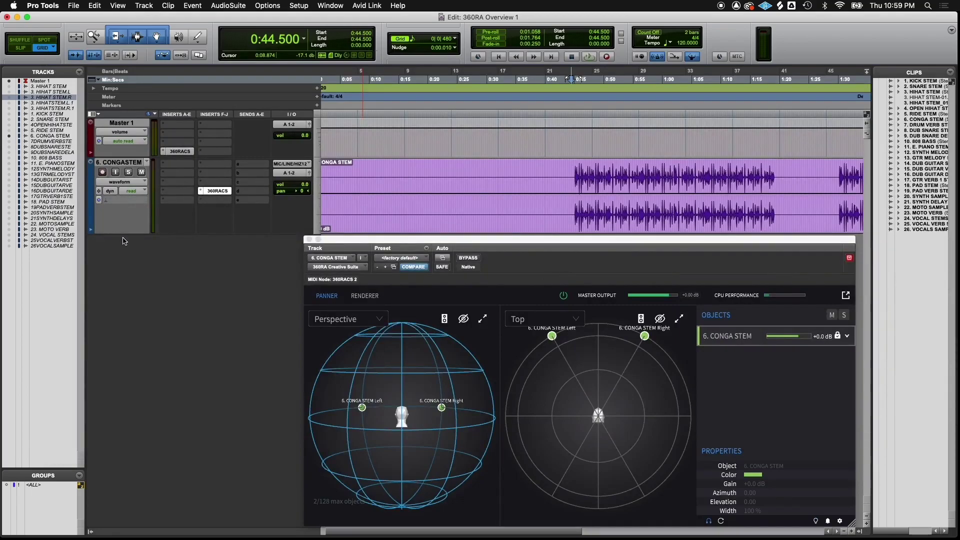
Show the conga's Track Azimuth lane and draw rising ramps peaking at maximum azimuth
click(140, 184)
mouse_move(155, 216)
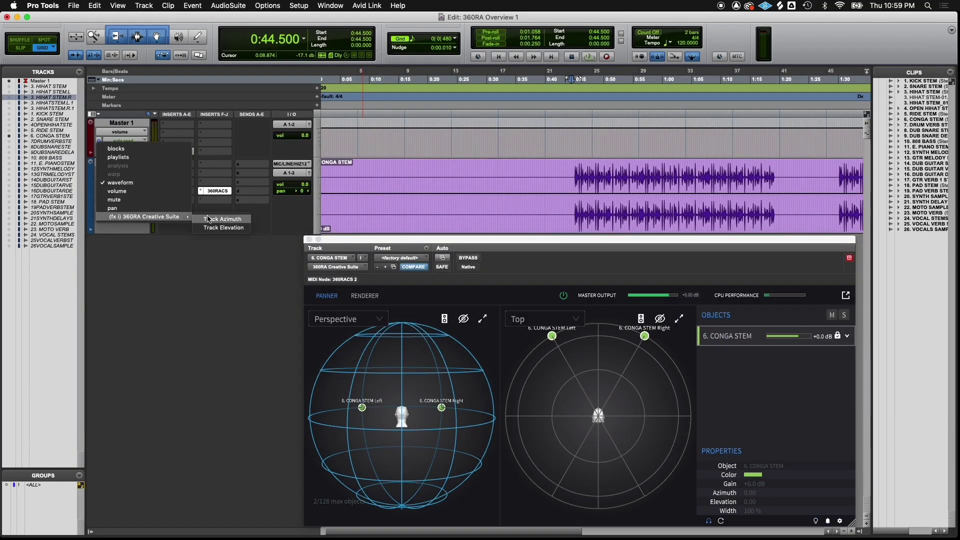
click(209, 219)
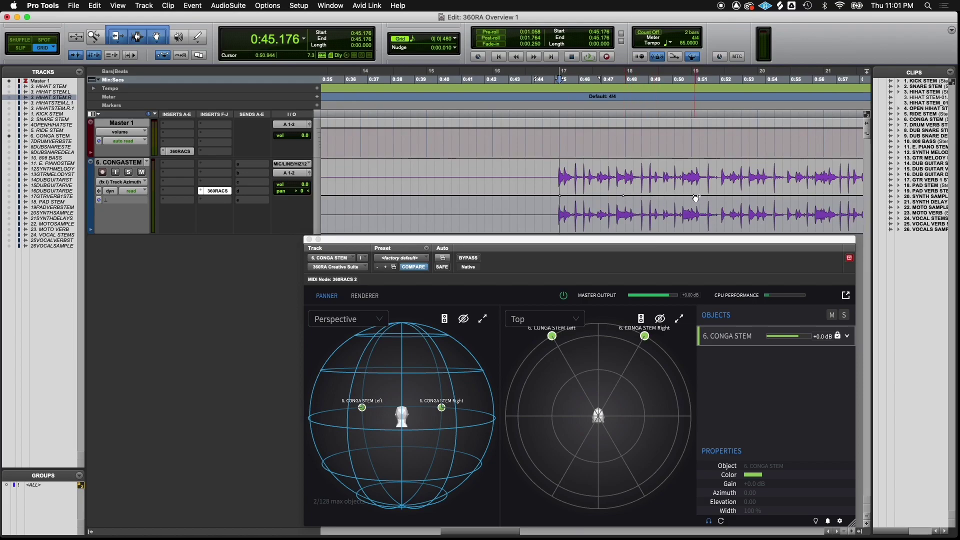
drag(624, 164, 625, 159)
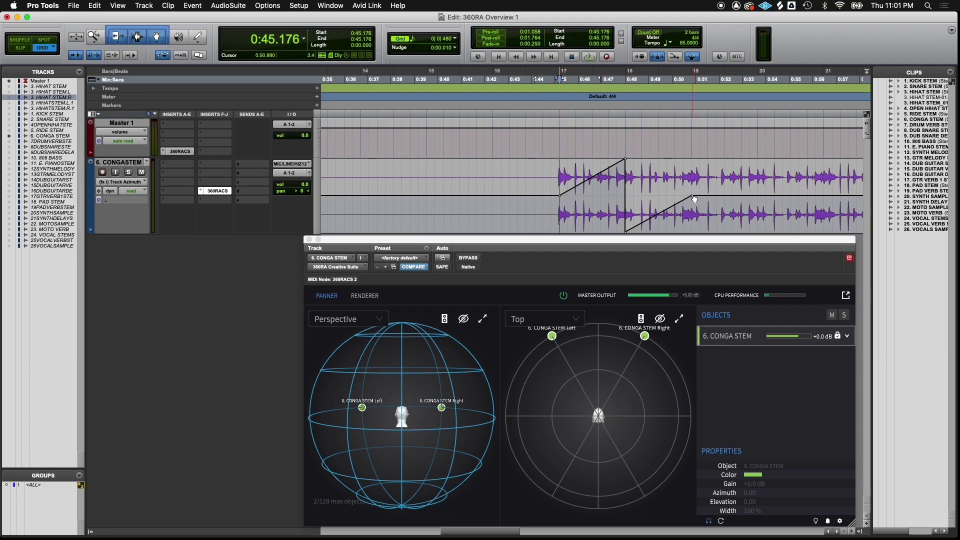
drag(694, 199, 698, 155)
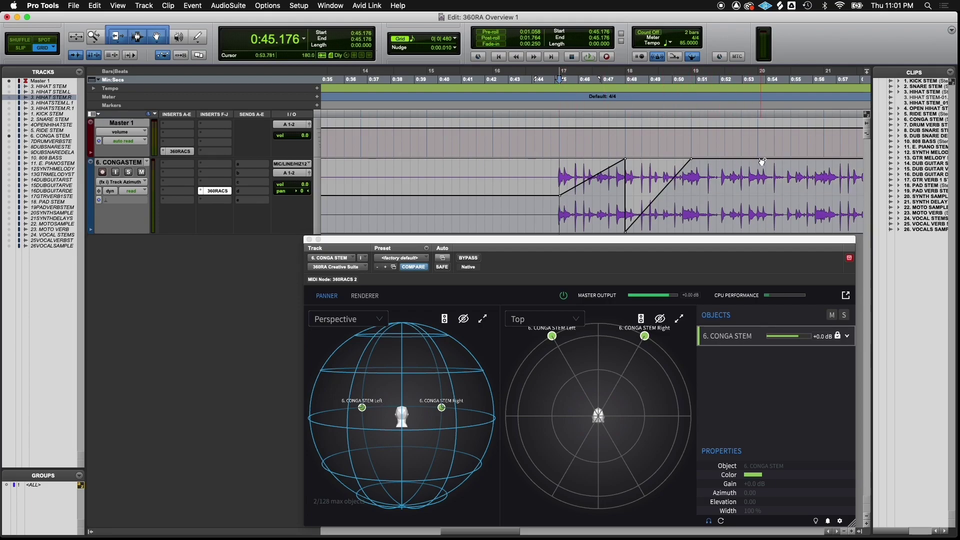
drag(762, 162, 762, 217)
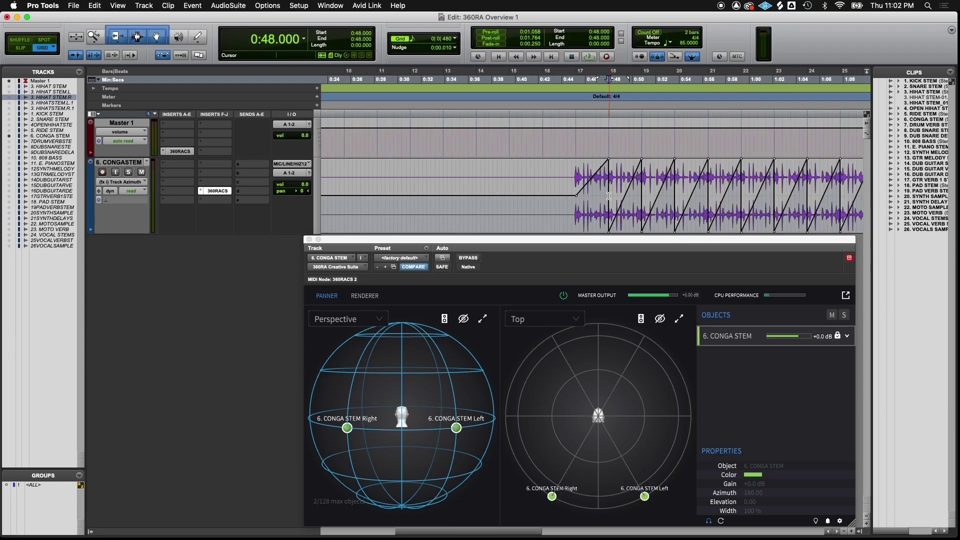
Play back the conga's circling azimuth motion, then stop at 0:48.000
key(space)
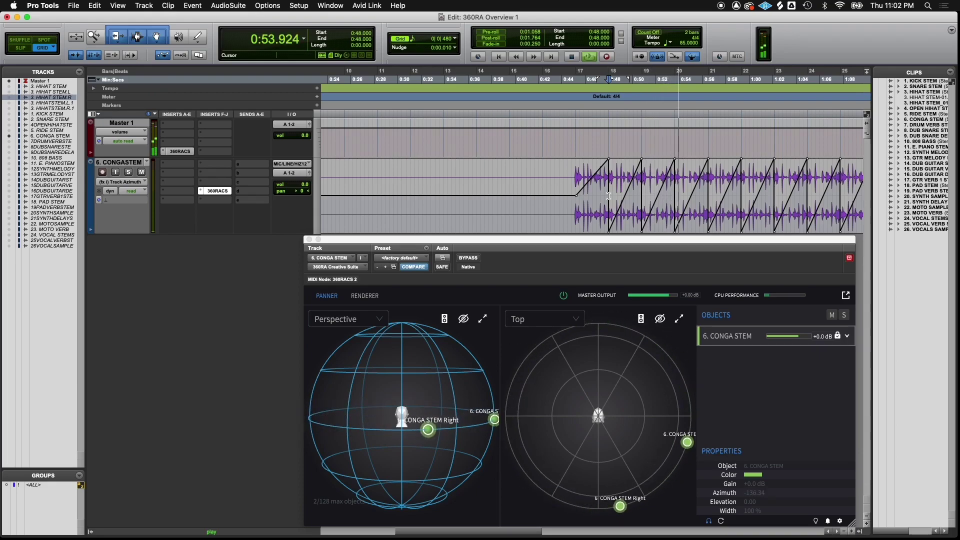
key(space)
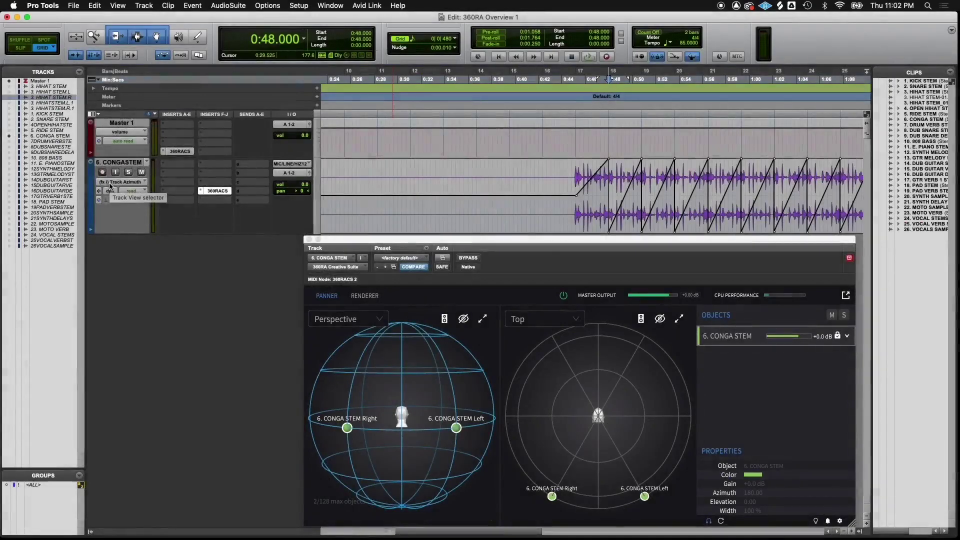
click(141, 182)
Show the conga's Track Elevation lane and add a low point followed by a higher one
mouse_move(190, 182)
click(220, 194)
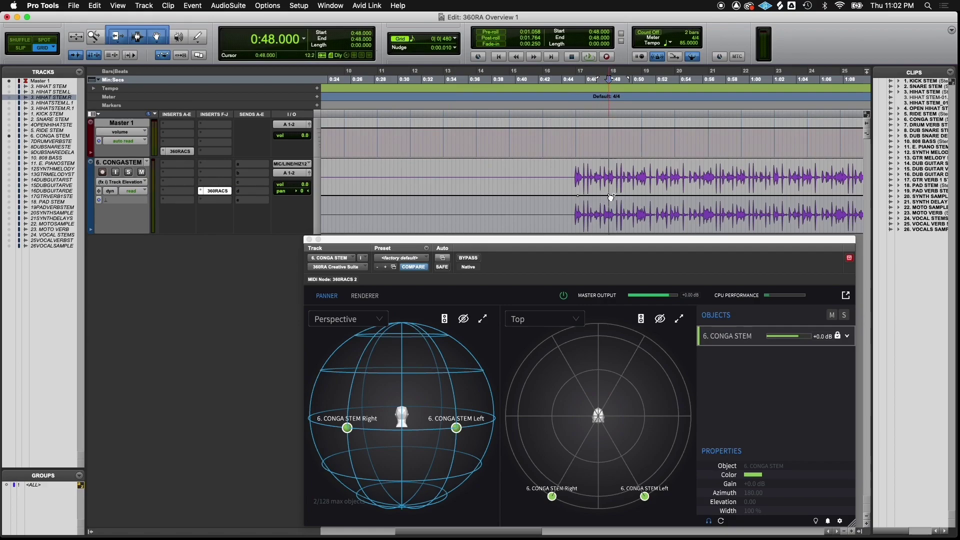
click(644, 200)
click(674, 190)
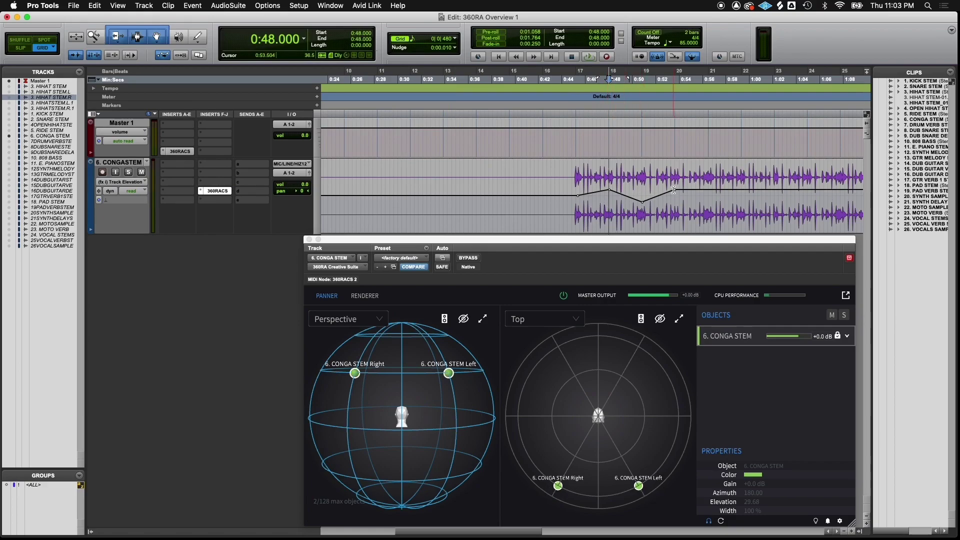
Duplicate the dip-and-rise elevation shape six times with Cmd+D and play from 0:48.000
click(578, 207)
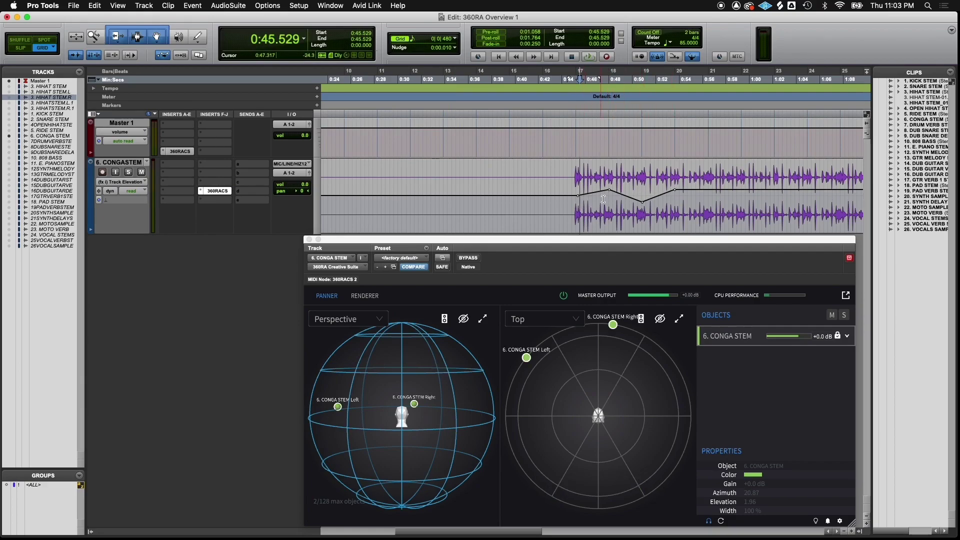
drag(608, 200, 673, 204)
key(super+d)
key(super+d)
key(super+d)
key(super+d)
key(super+d)
key(super+d)
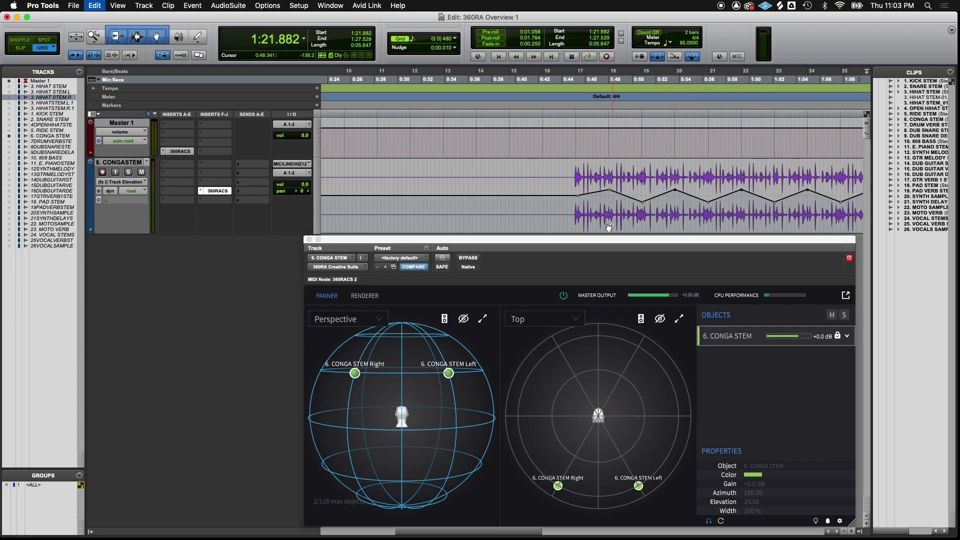
click(610, 207)
key(space)
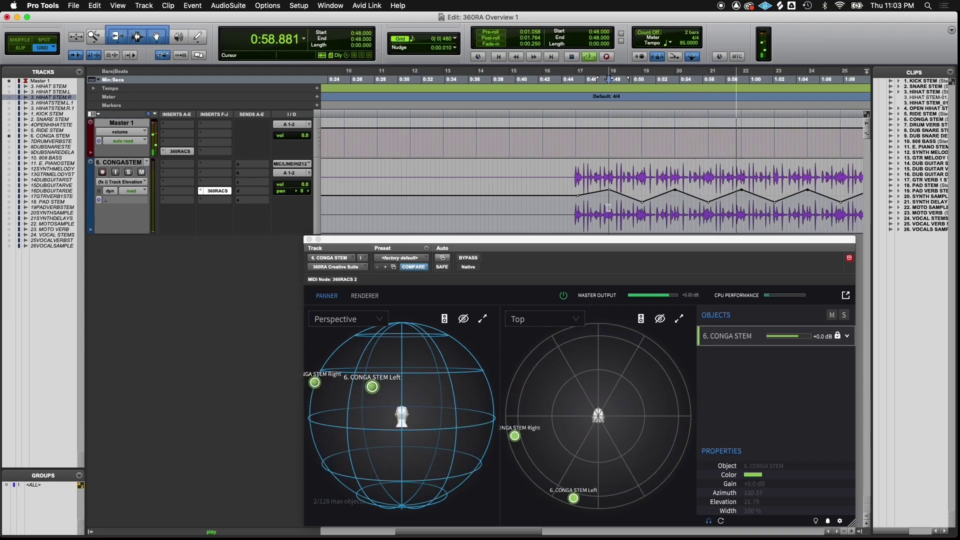
key(space)
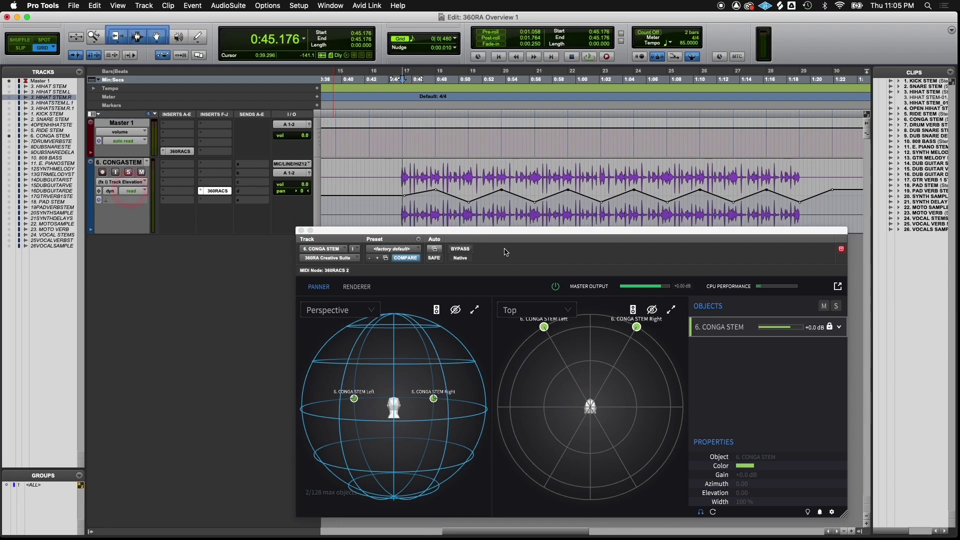
In Write mode, drag the conga object pair up and left during playback, then replay it
click(131, 190)
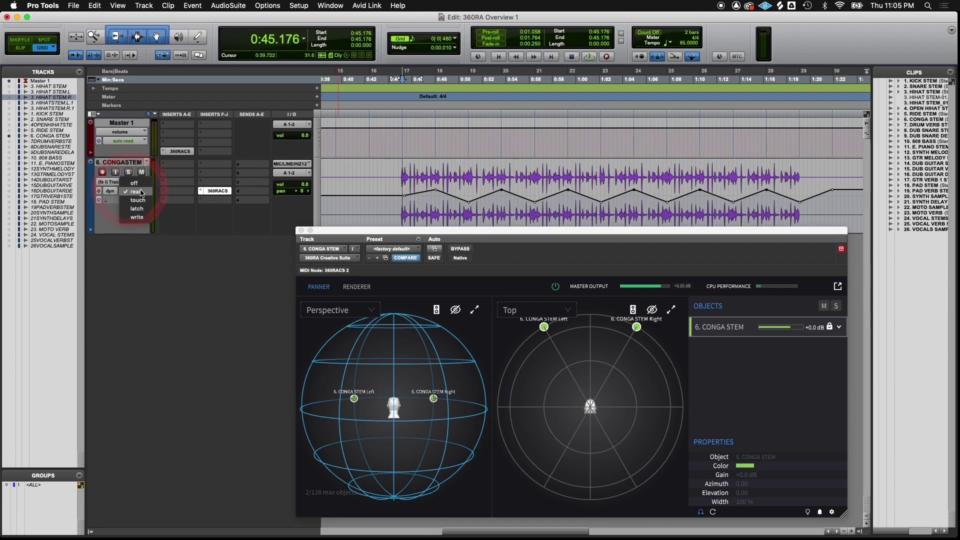
click(140, 192)
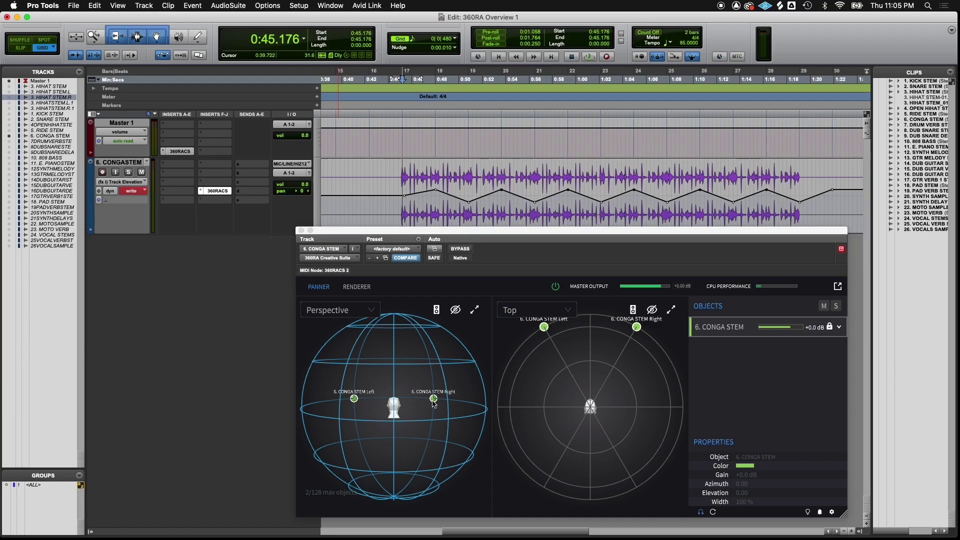
key(space)
mouse_move(434, 404)
mouse_down()
mouse_move(398, 345)
mouse_move(387, 340)
mouse_move(378, 358)
mouse_move(345, 345)
mouse_move(336, 326)
mouse_move(384, 322)
mouse_move(425, 335)
mouse_move(472, 356)
mouse_move(486, 391)
mouse_move(475, 412)
mouse_move(320, 408)
mouse_move(345, 425)
mouse_move(488, 421)
mouse_move(433, 408)
mouse_move(446, 411)
mouse_up()
key(space)
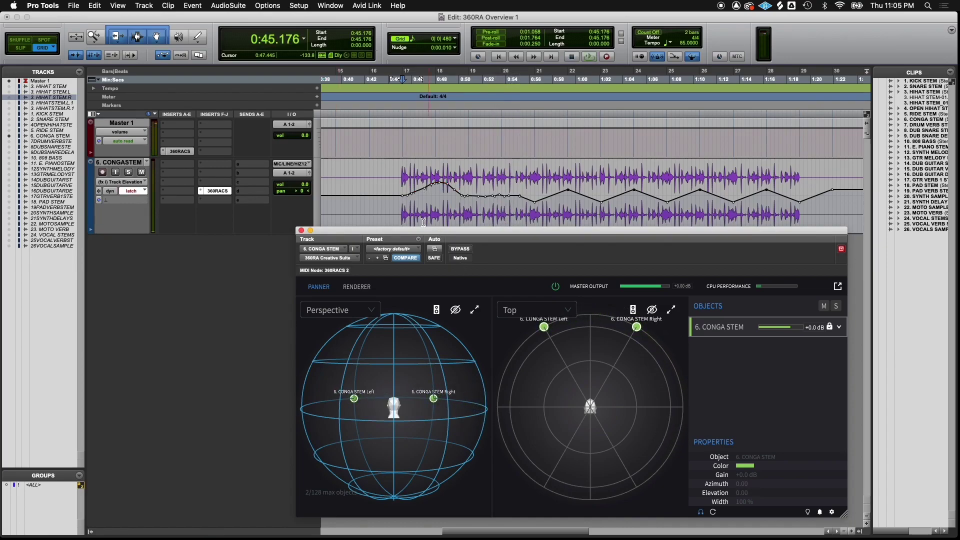
key(space)
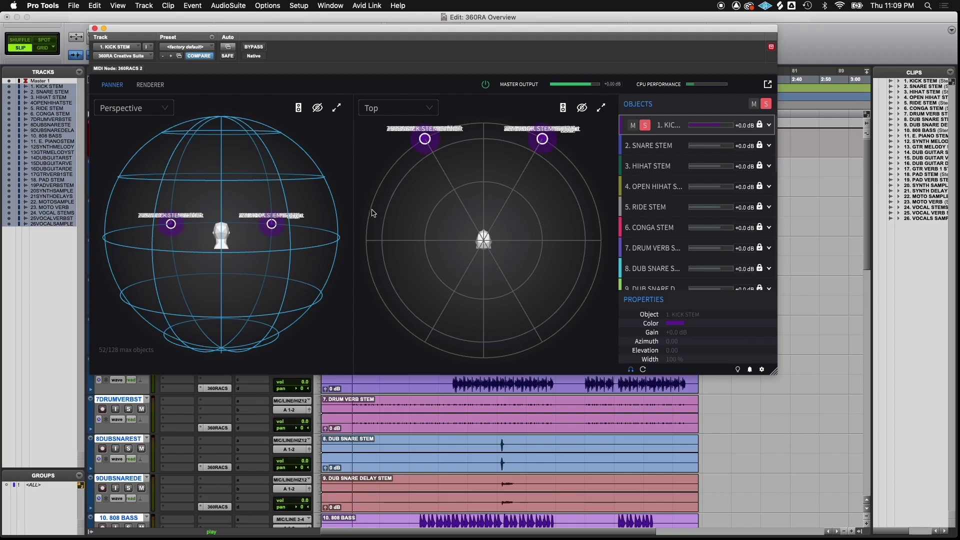
Lower the kick and snare pairs below ear level and raise the ride pair above it
drag(266, 228, 263, 298)
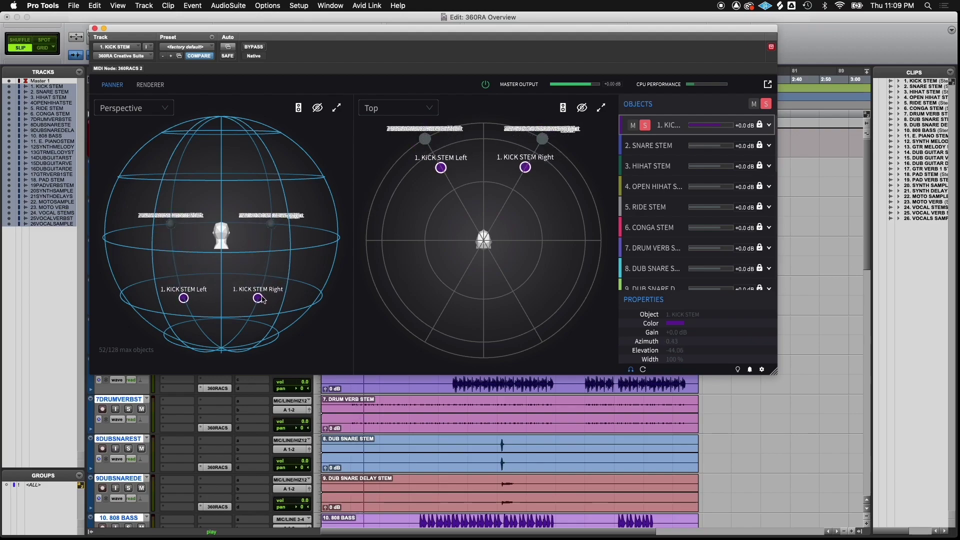
mouse_move(646, 149)
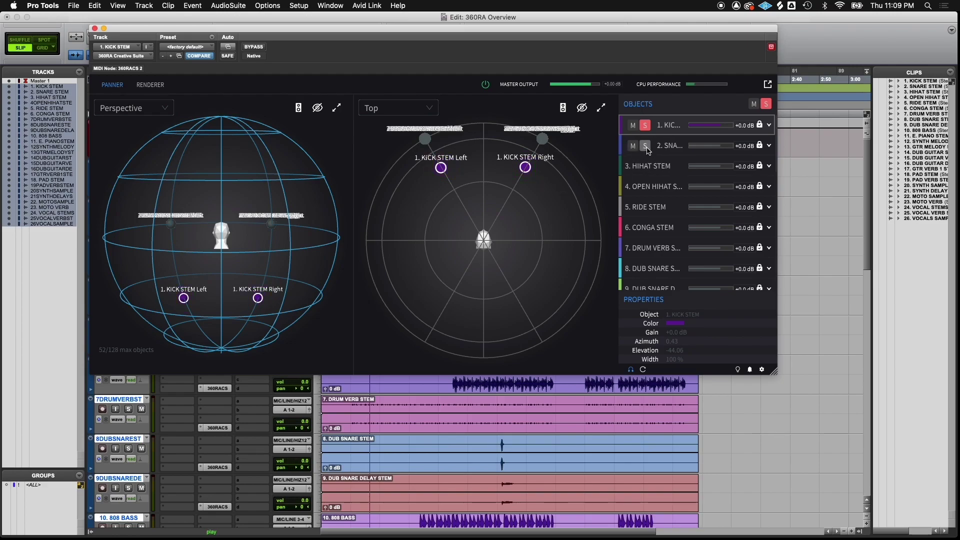
drag(273, 226, 271, 257)
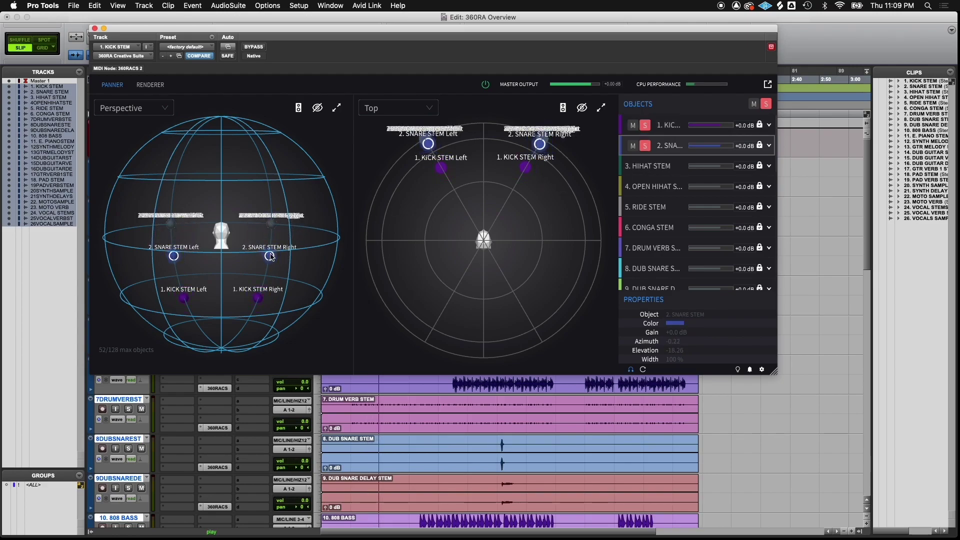
click(655, 166)
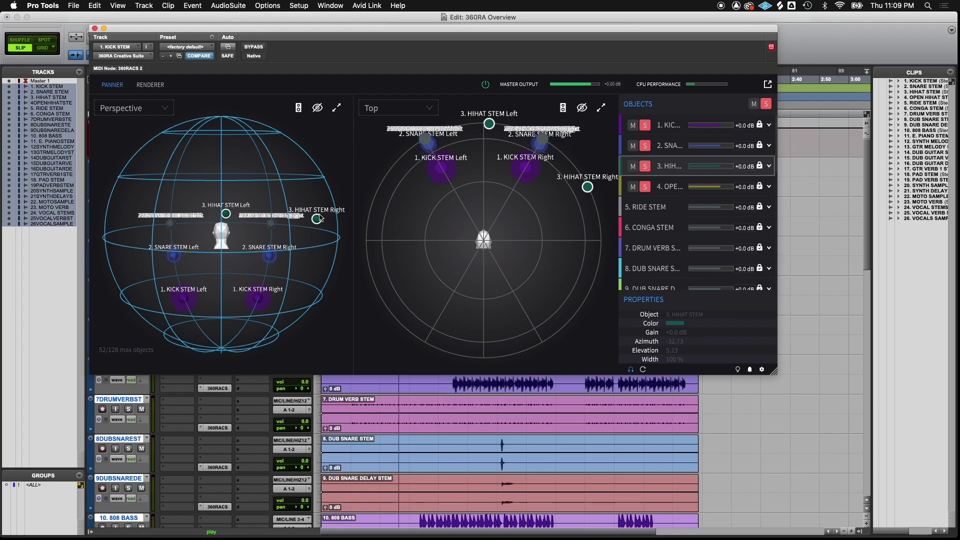
key(Down)
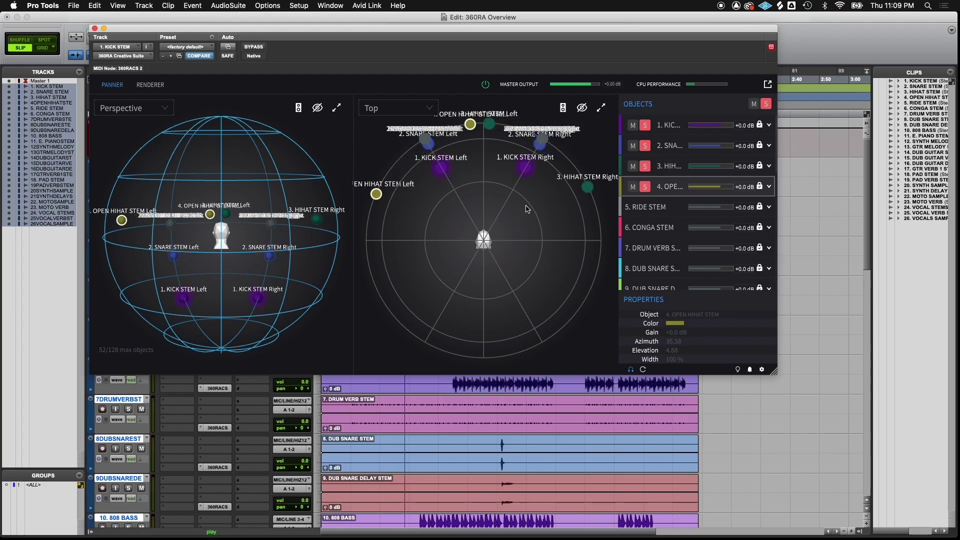
click(645, 207)
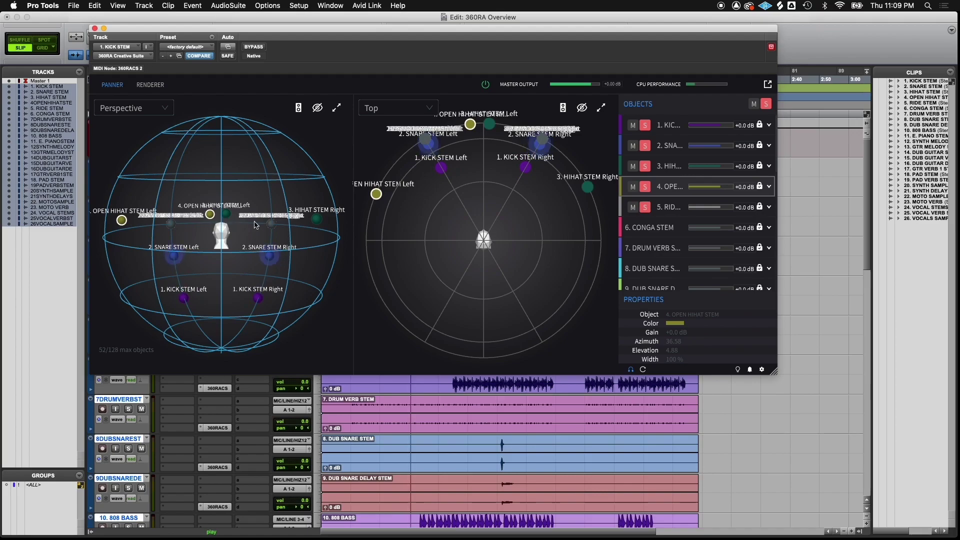
drag(277, 226, 292, 179)
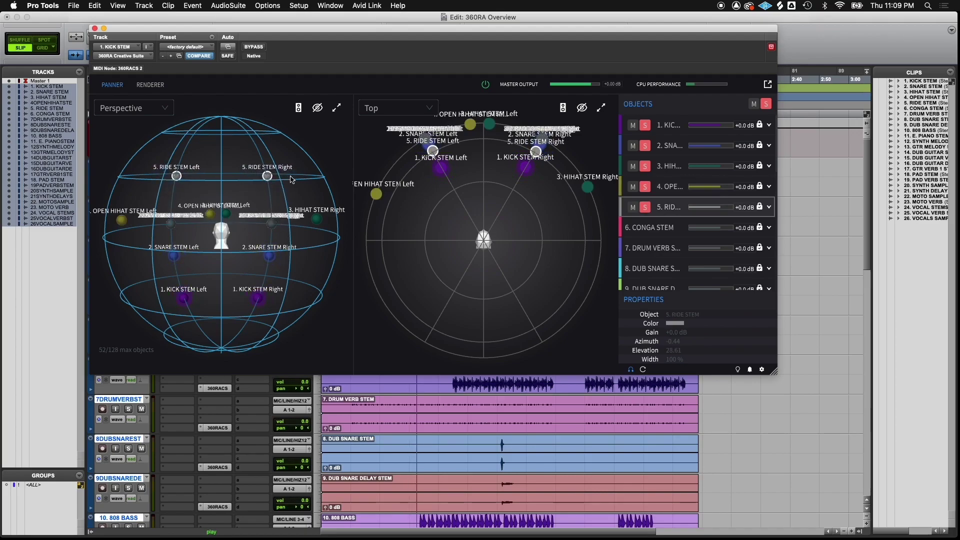
Raise the conga pair high toward the rear and place the drum verb pair behind at ear level
click(645, 227)
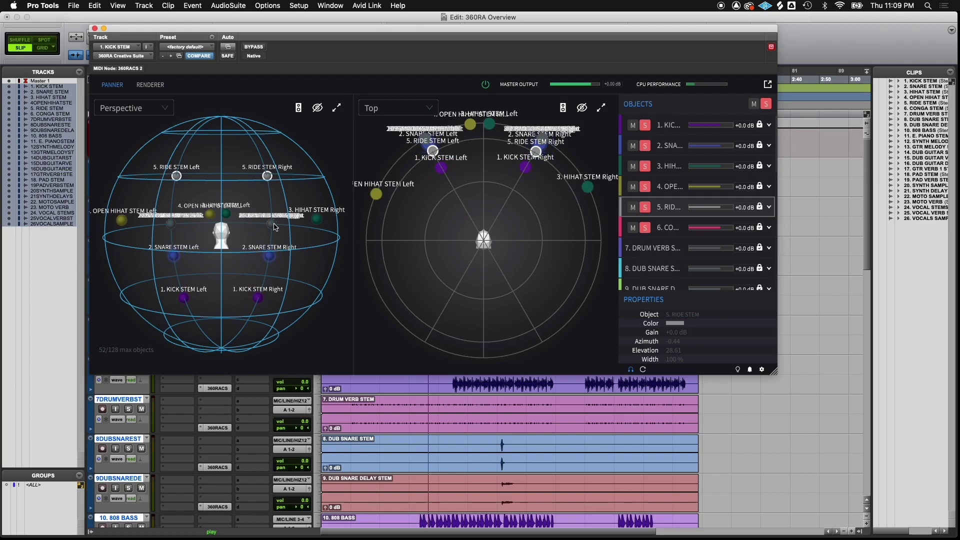
drag(275, 227, 163, 180)
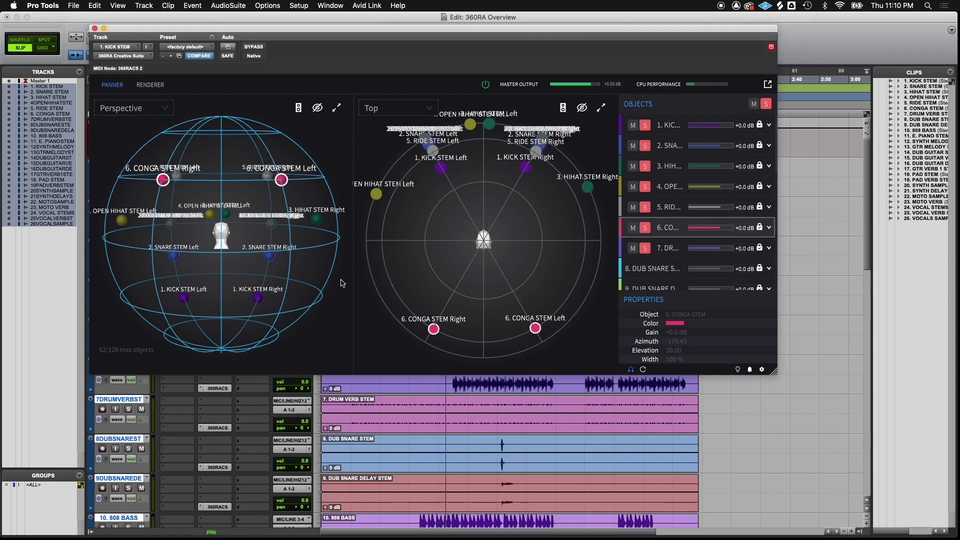
drag(274, 230, 152, 248)
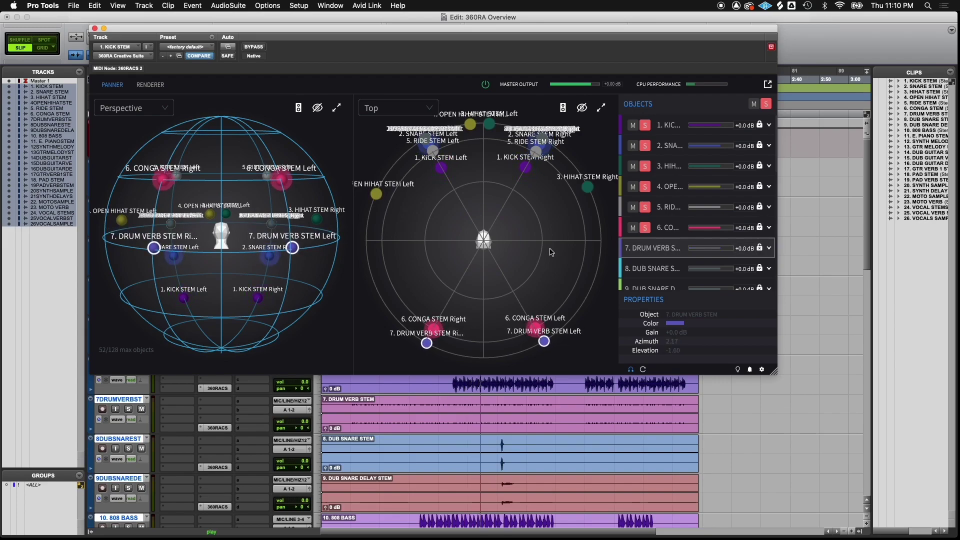
mouse_move(705, 250)
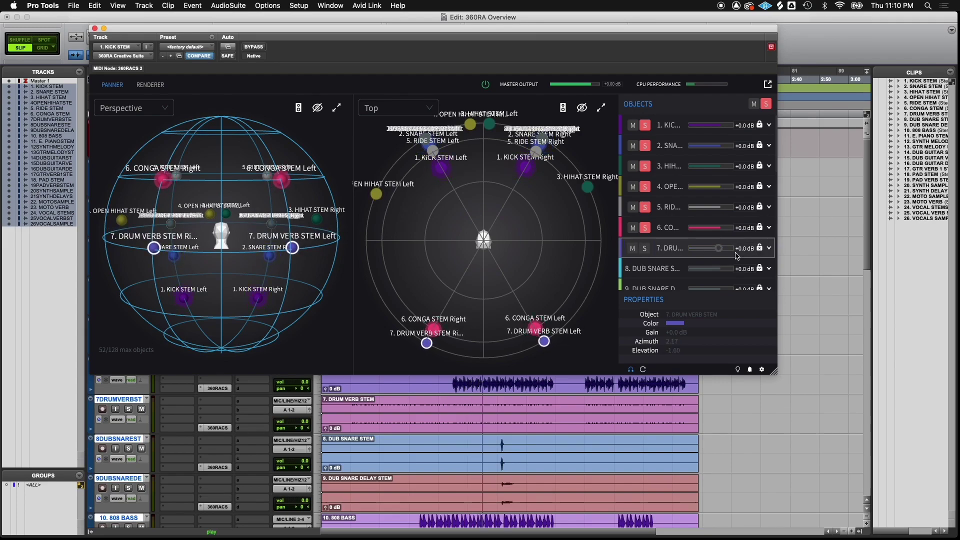
click(644, 248)
scroll(671, 259, down, 3)
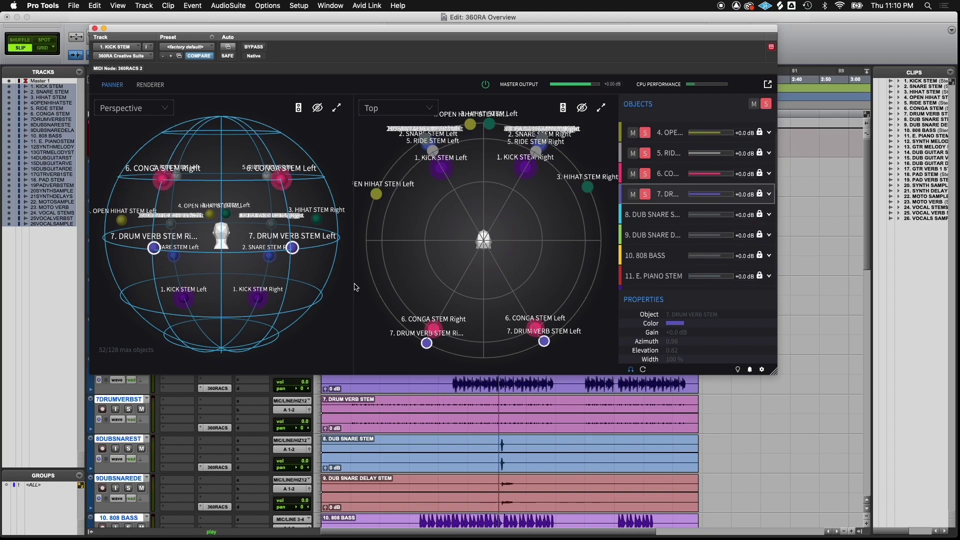
scroll(663, 245, down, 2)
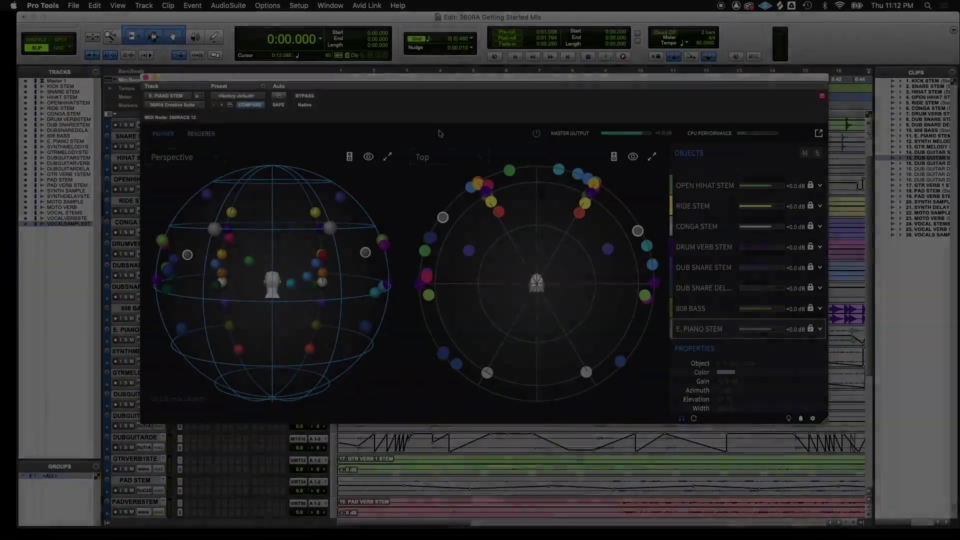
scroll(710, 195, up, 3)
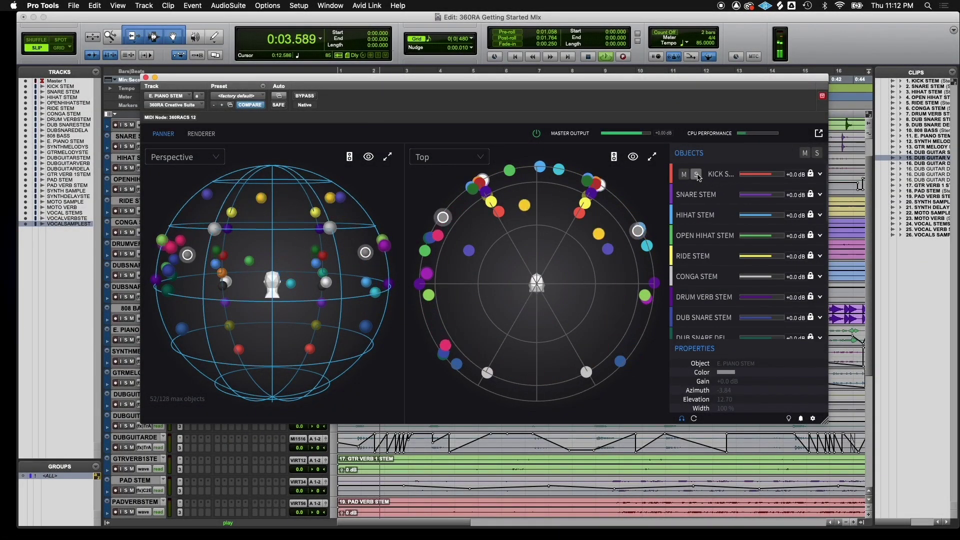
key(space)
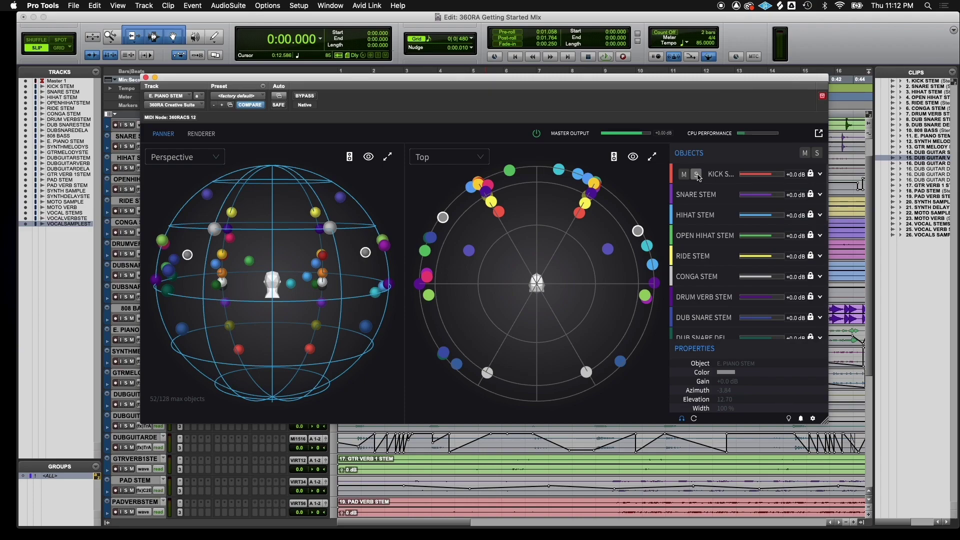
key(space)
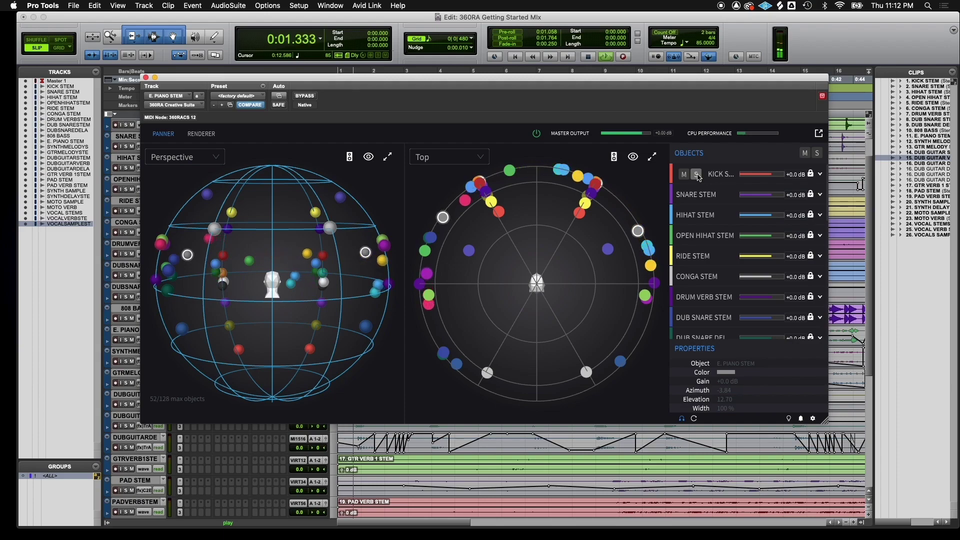